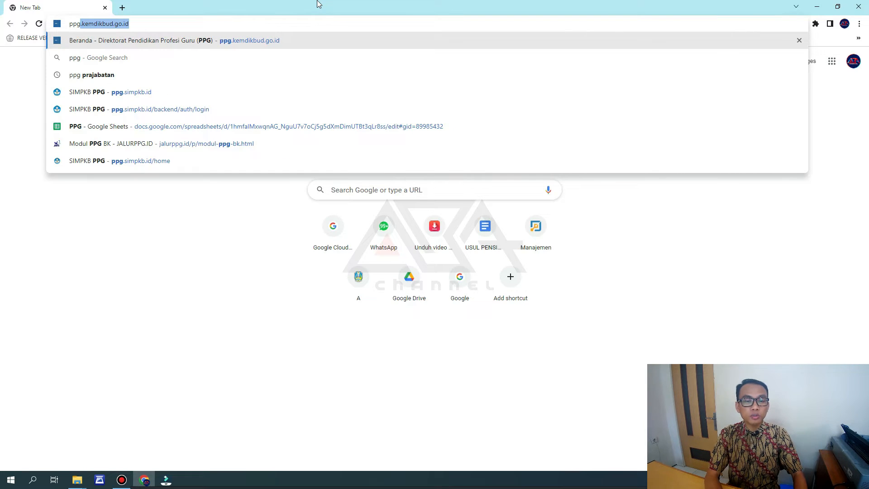
Open ppg.kemdikbud.go.id, go to the SIMPKB login page and sign in with the prefilled account credentials.
key("Return")
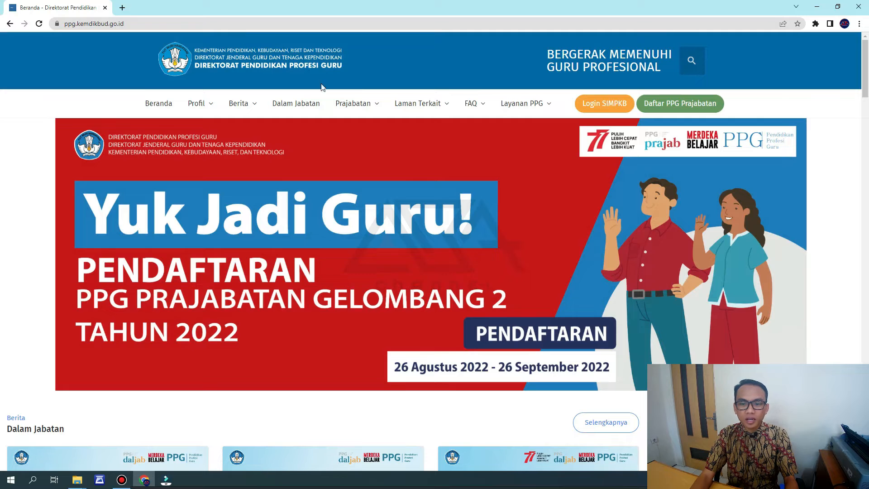
left_click(597, 105)
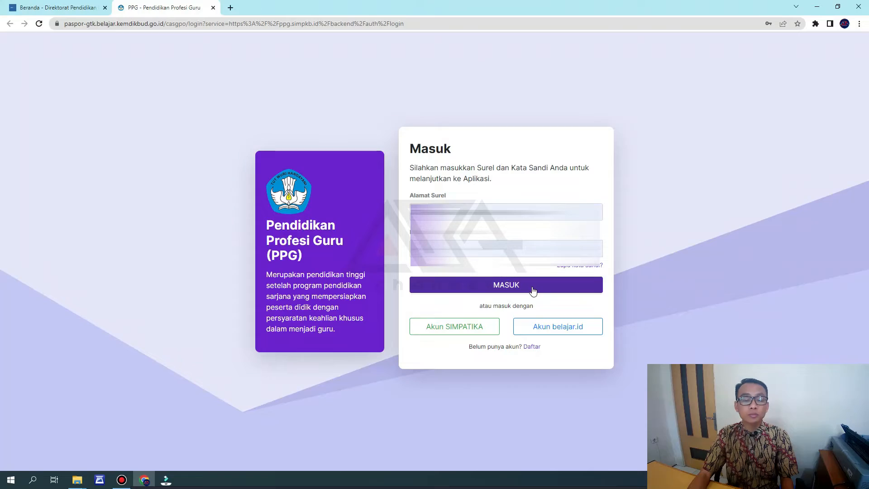
left_click(533, 290)
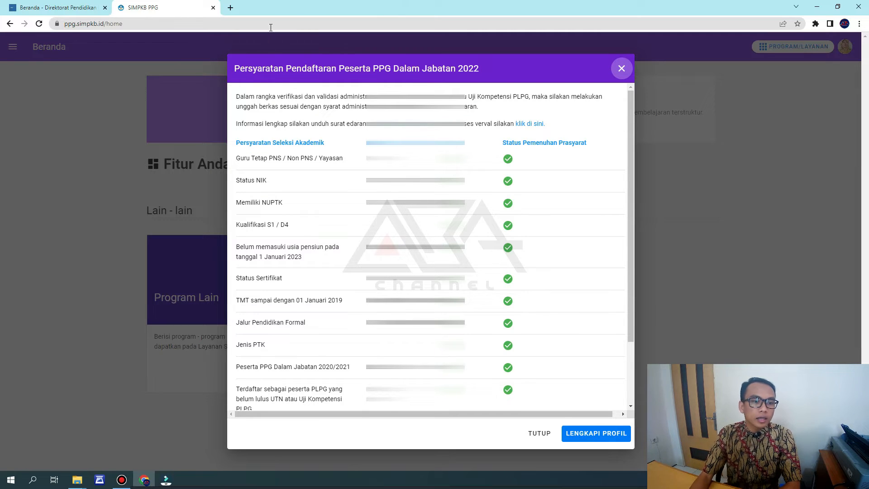
Review the PPG Dalam Jabatan 2022 registration requirements, their fulfilment statuses and the closing instructions for continuing registration.
left_click_drag(233, 96, 527, 111)
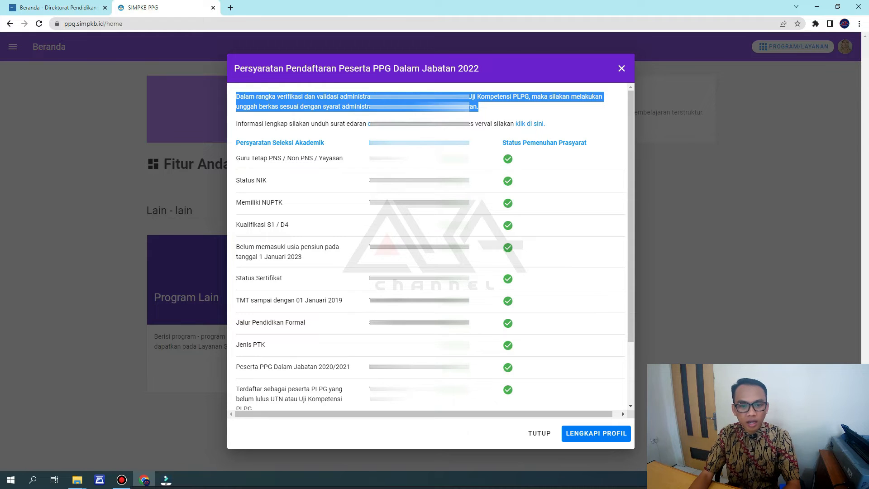
scroll(533, 296, "down", 2)
scroll(533, 297, "down", 2)
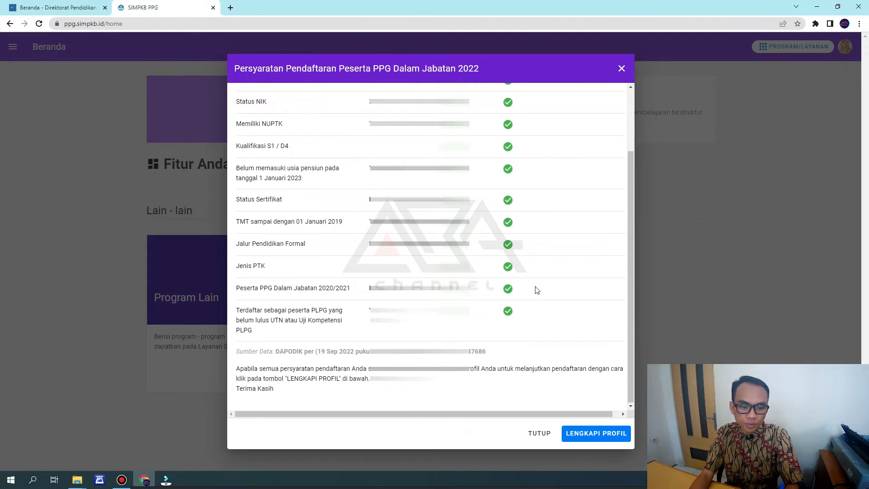
scroll(536, 290, "up", 3)
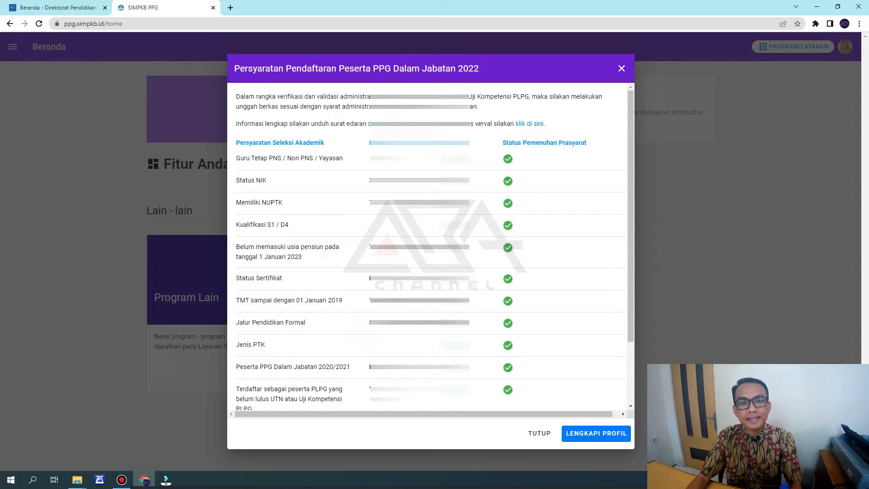
scroll(368, 205, "down", 1)
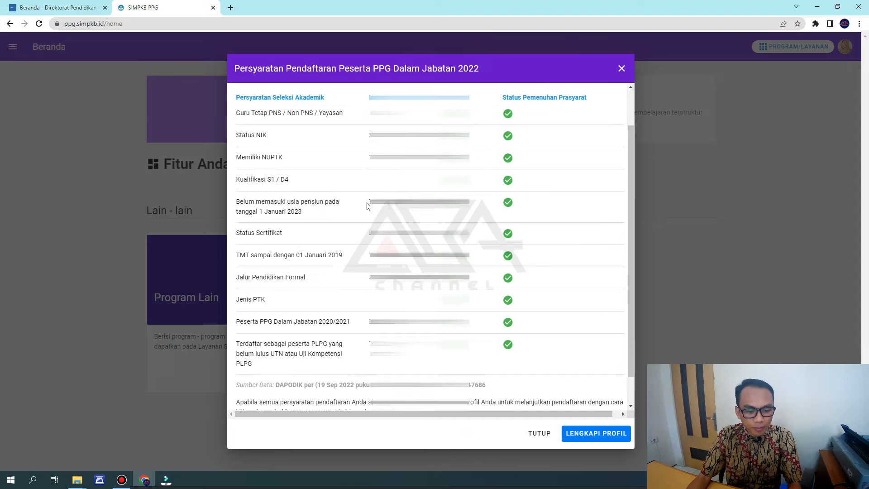
scroll(368, 206, "down", 1)
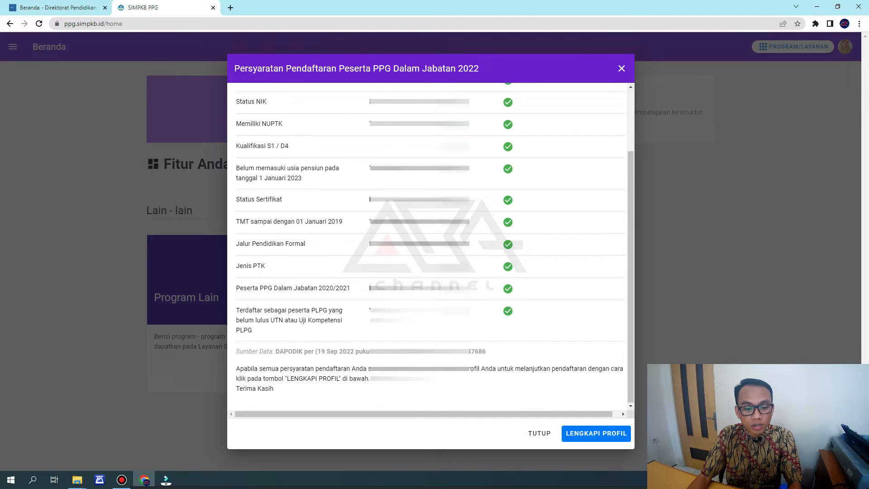
left_click_drag(435, 289, 371, 289)
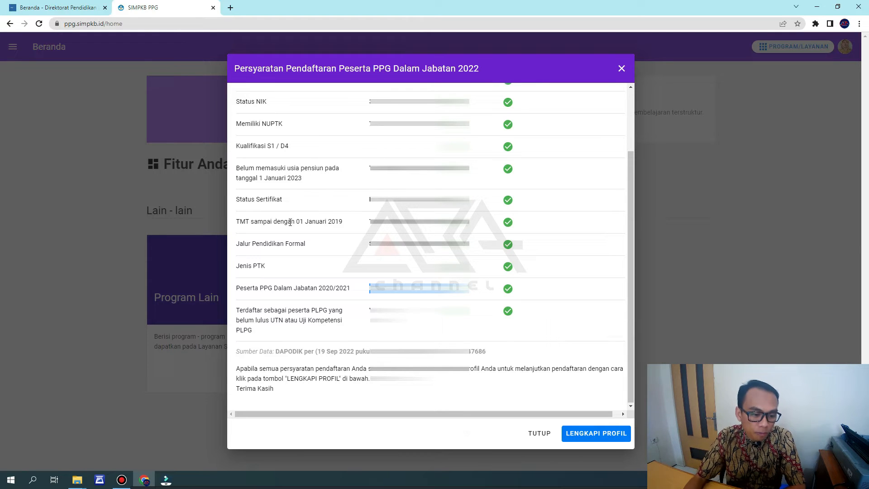
left_click_drag(236, 311, 321, 336)
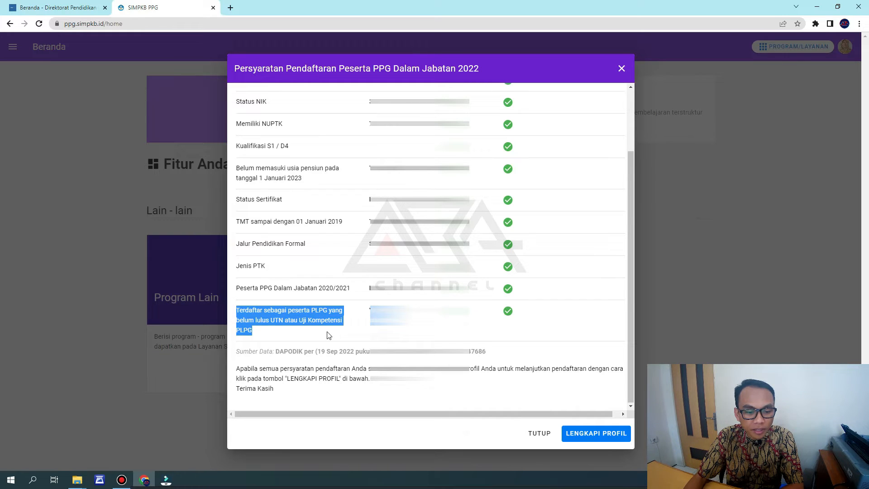
left_click_drag(540, 321, 236, 313)
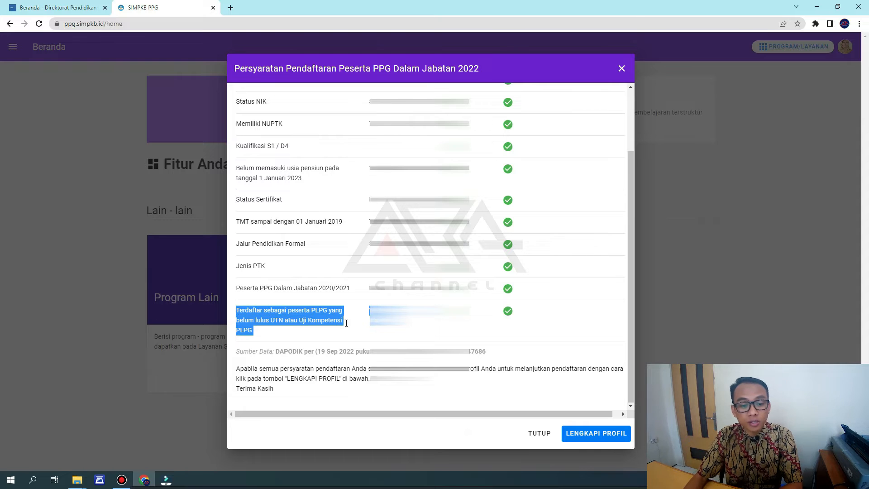
left_click(540, 321)
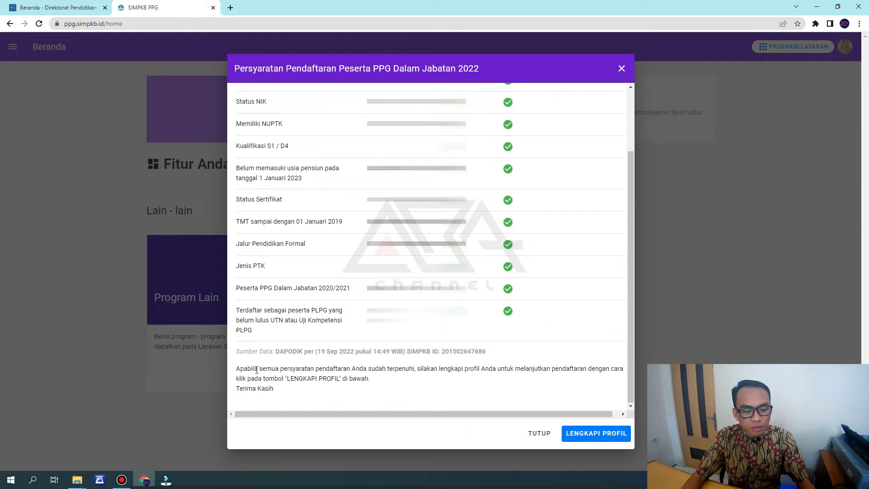
left_click_drag(235, 368, 373, 393)
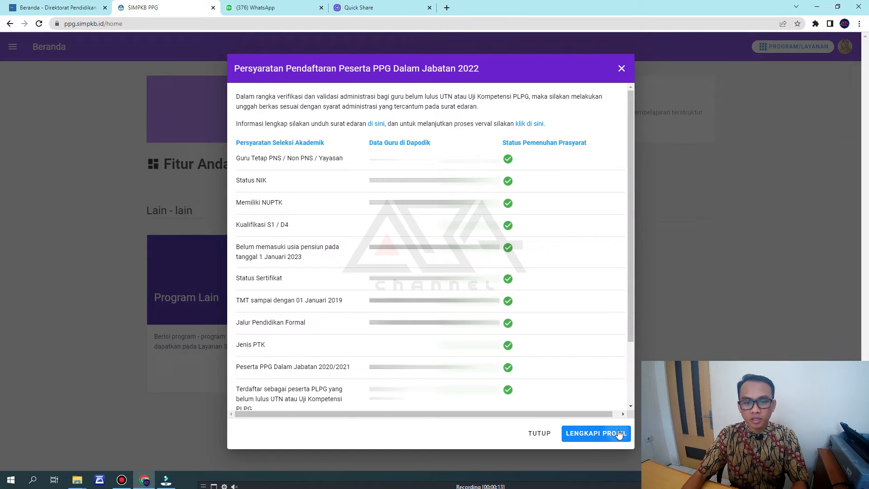
left_click(619, 433)
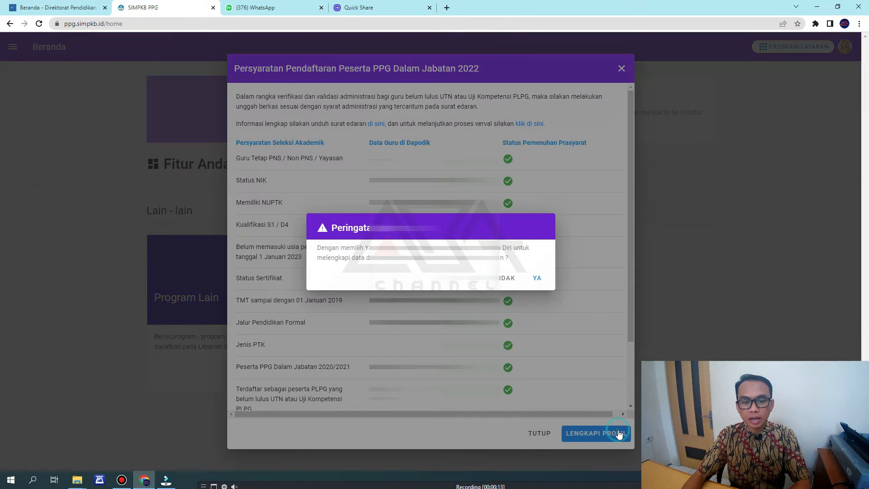
double_click(318, 249)
left_click_drag(345, 248, 518, 263)
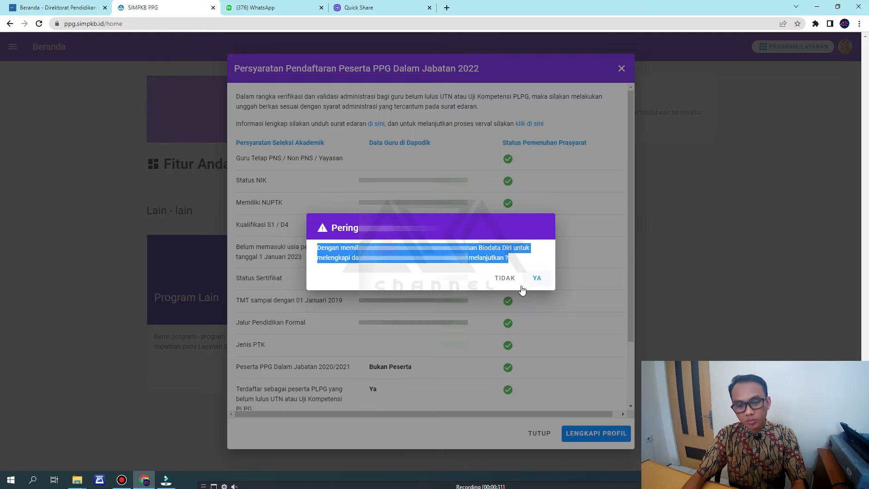
left_click(495, 282)
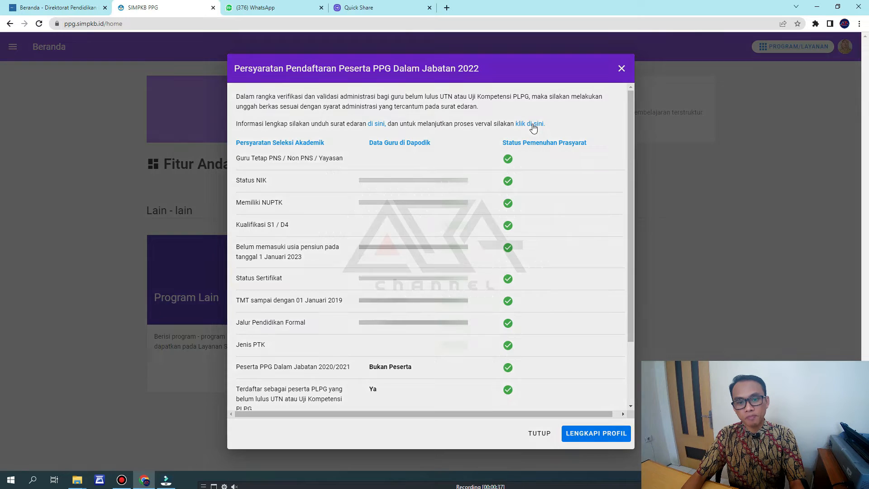
left_click(533, 129)
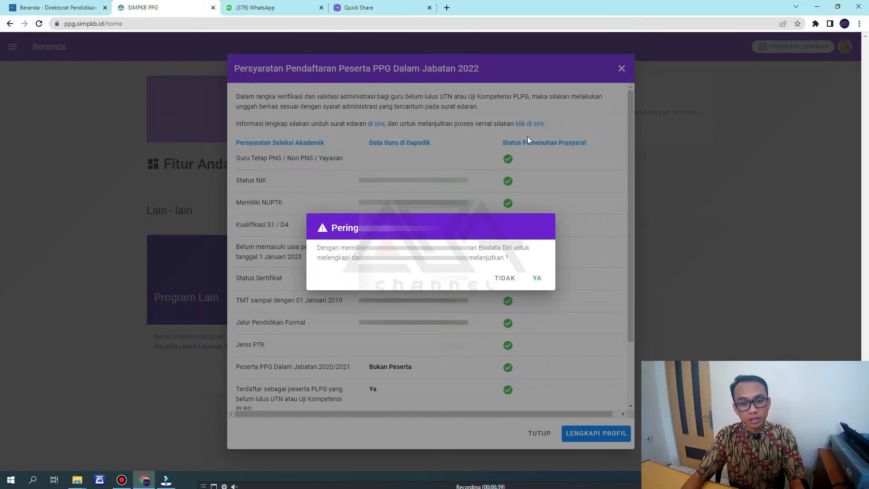
left_click(502, 278)
Proceed from the registration requirements to completing the profile, accept the warning and dismiss the information message.
left_click(592, 437)
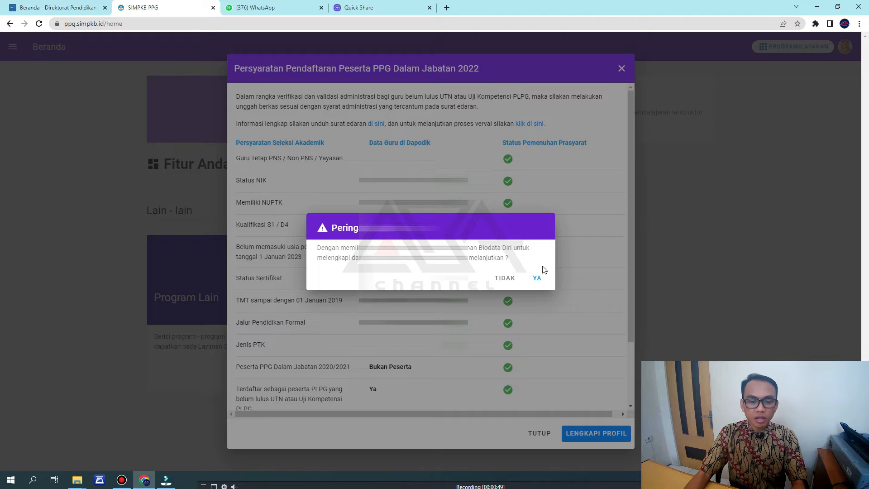
left_click(539, 277)
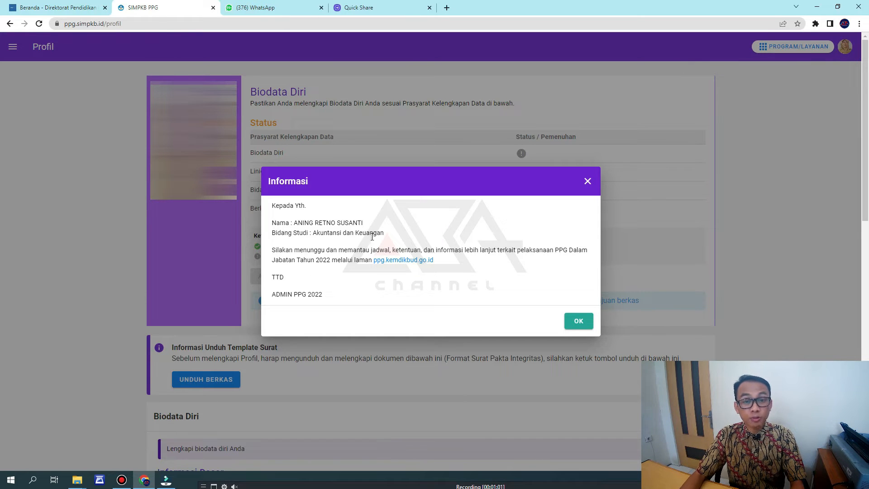
left_click(586, 180)
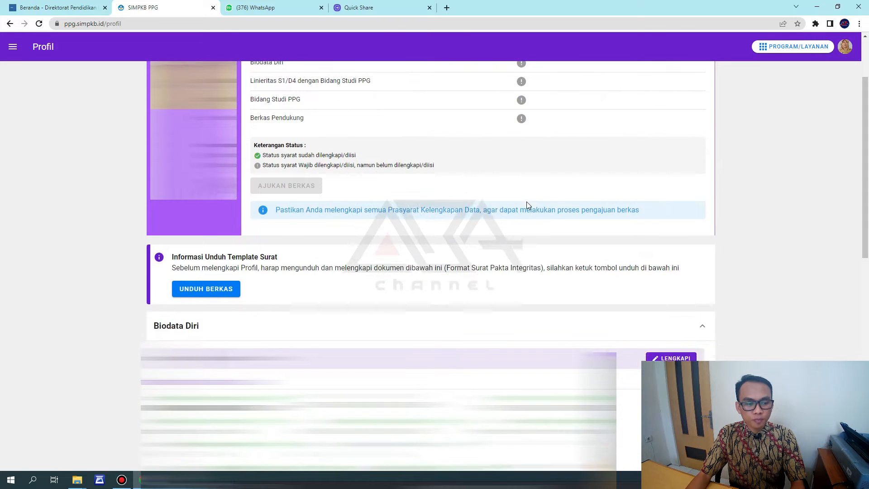
Examine the data completeness requirements on the profile page, their fulfilment statuses and the status legend.
scroll(526, 202, "up", 1)
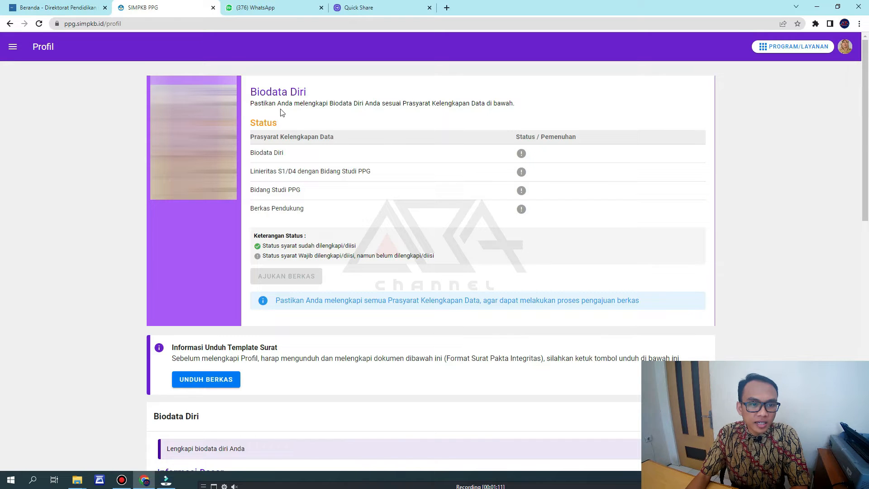
left_click_drag(255, 105, 531, 111)
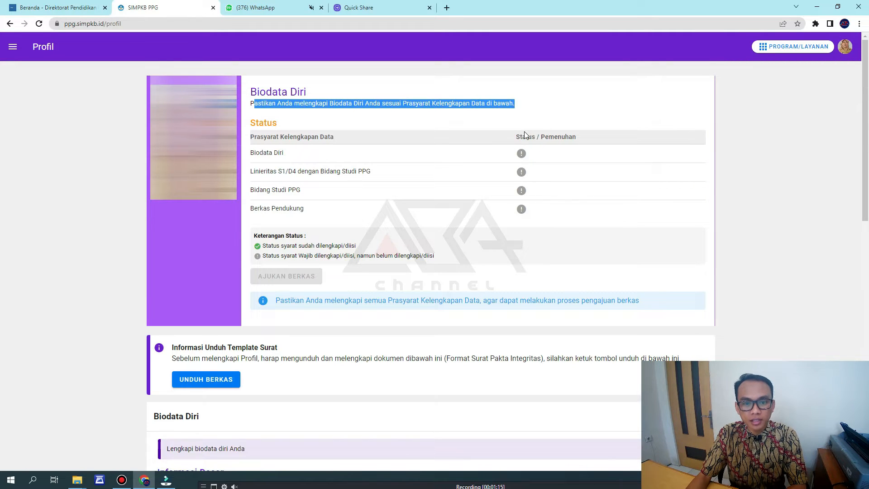
left_click(522, 154)
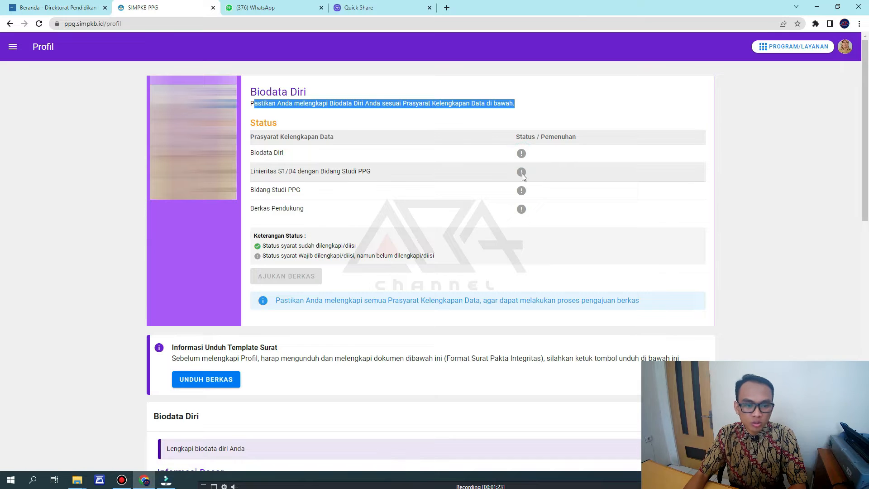
left_click_drag(290, 152, 250, 159)
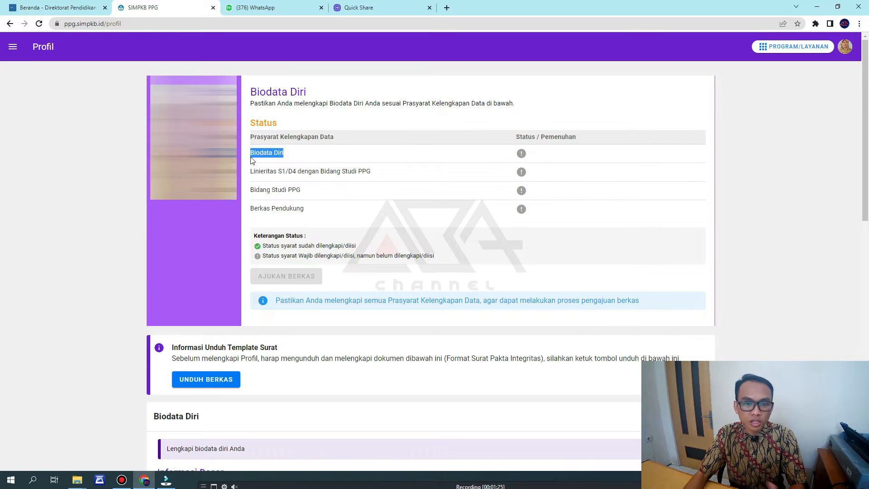
left_click_drag(376, 171, 253, 173)
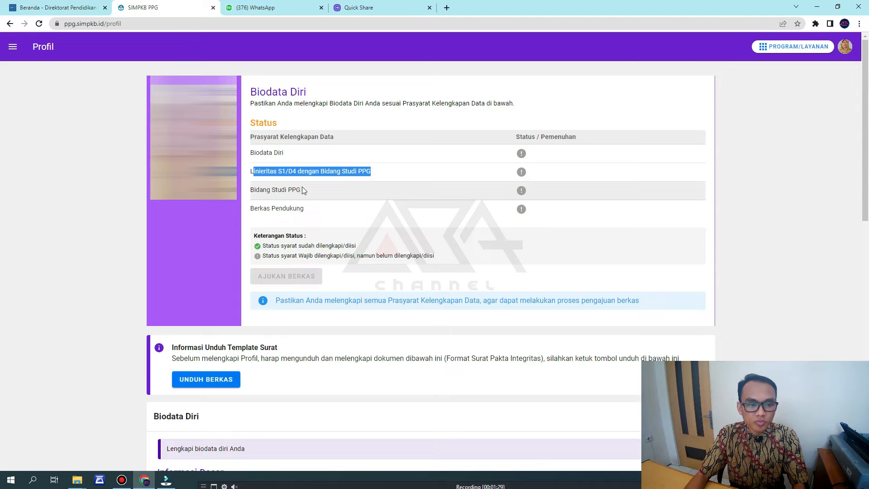
left_click_drag(305, 186, 247, 191)
left_click(288, 196)
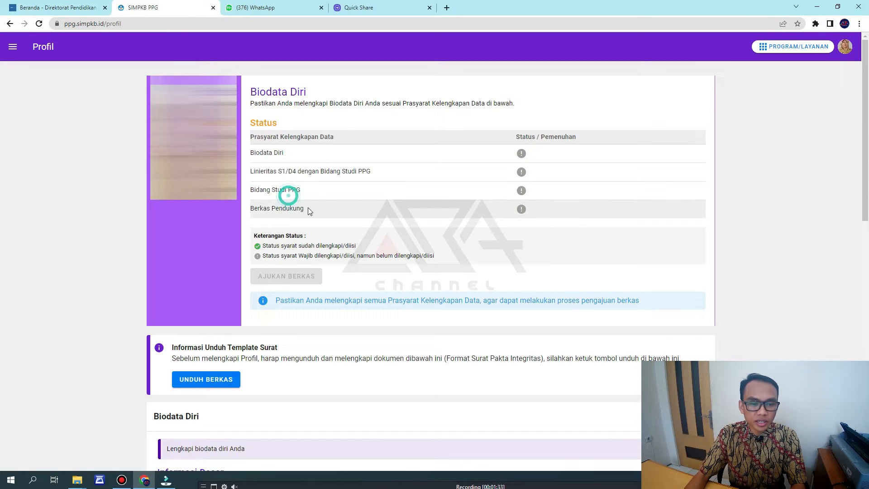
left_click_drag(304, 209, 250, 209)
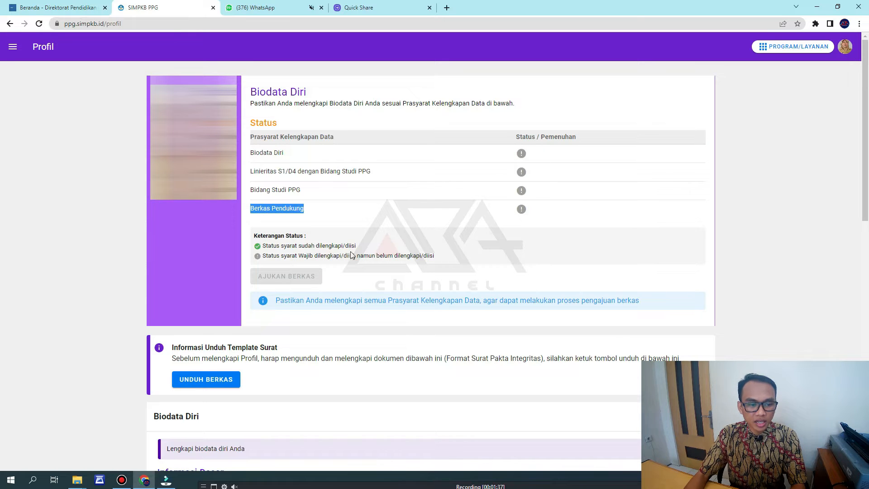
left_click_drag(357, 246, 264, 248)
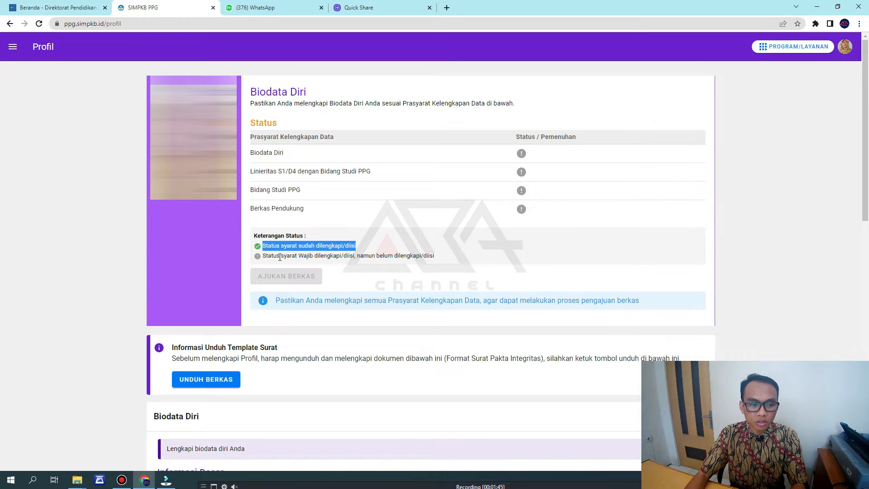
left_click_drag(264, 256, 438, 259)
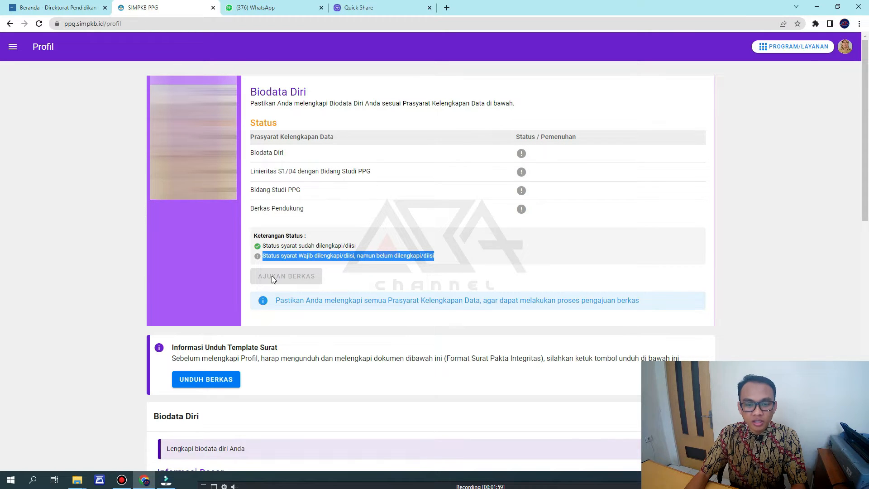
Open the Biodata Diri section for completion and look over the fields of the profile data form.
scroll(272, 275, "down", 5)
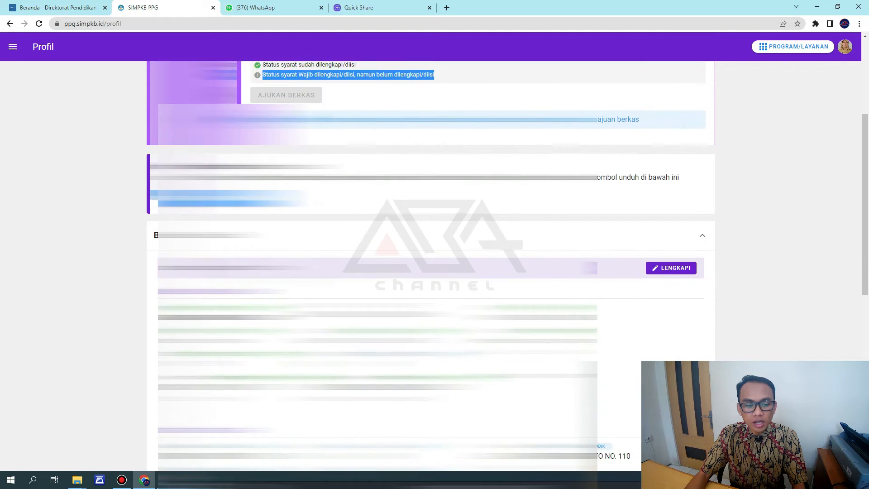
scroll(430, 271, "down", 2)
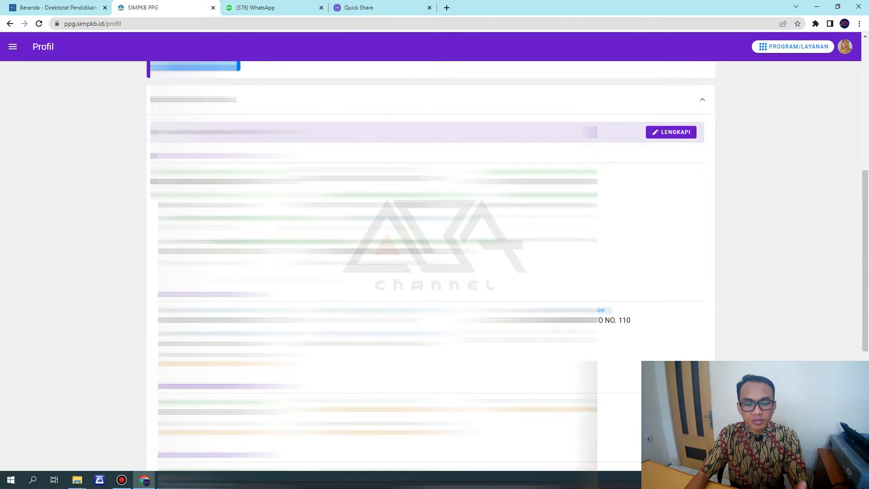
scroll(430, 272, "down", 1)
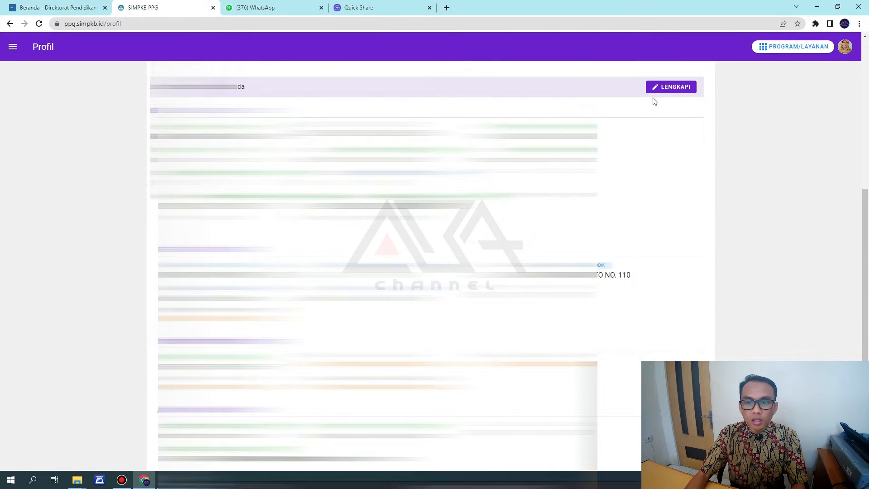
left_click(661, 87)
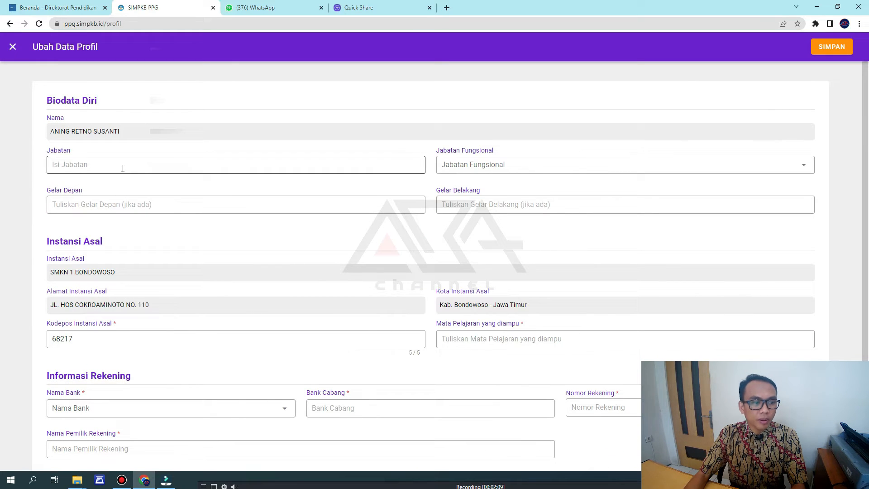
scroll(382, 236, "down", 2)
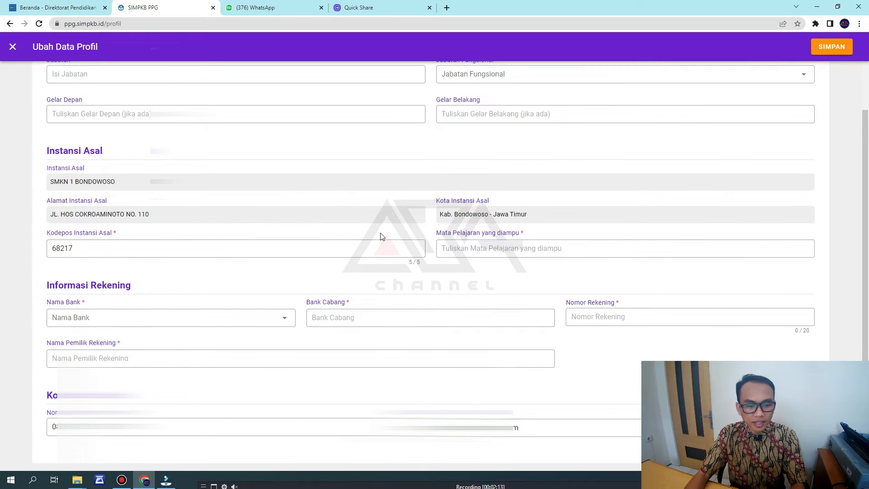
scroll(382, 236, "down", 1)
scroll(381, 236, "up", 3)
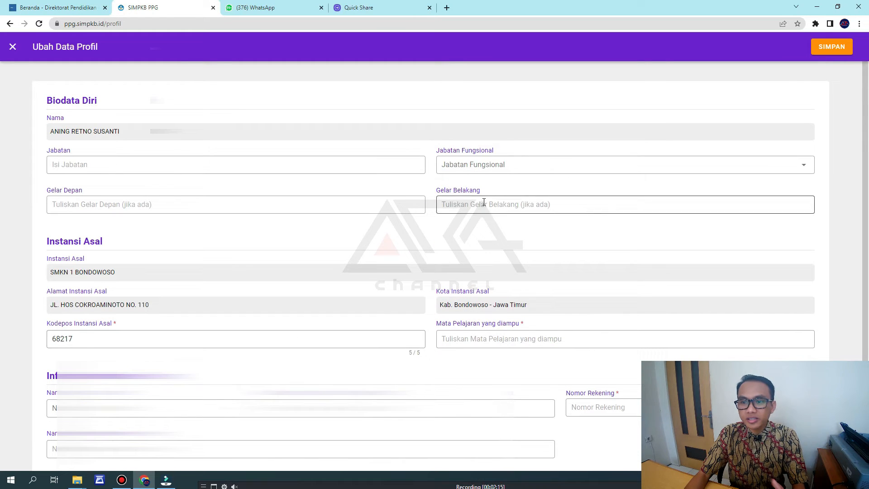
Look over the Biodata Diri, Instansi Asal and Informasi Rekening fields and close the form without saving.
scroll(643, 299, "down", 3)
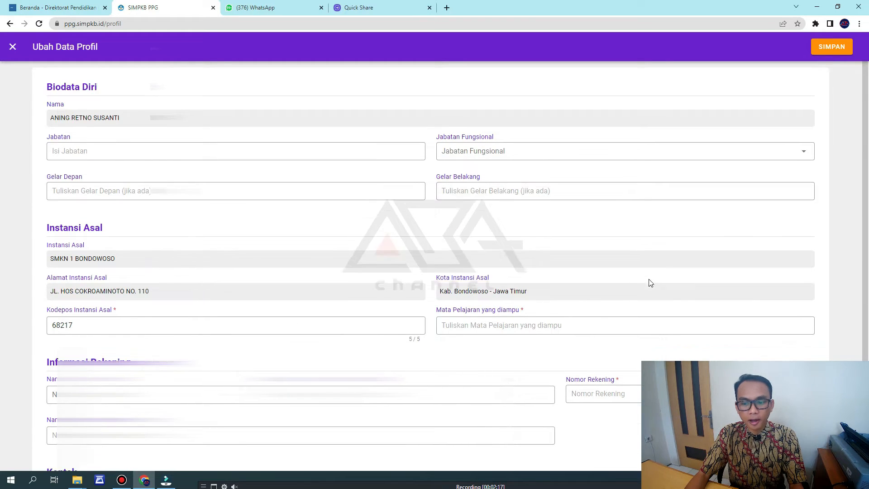
scroll(639, 311, "up", 3)
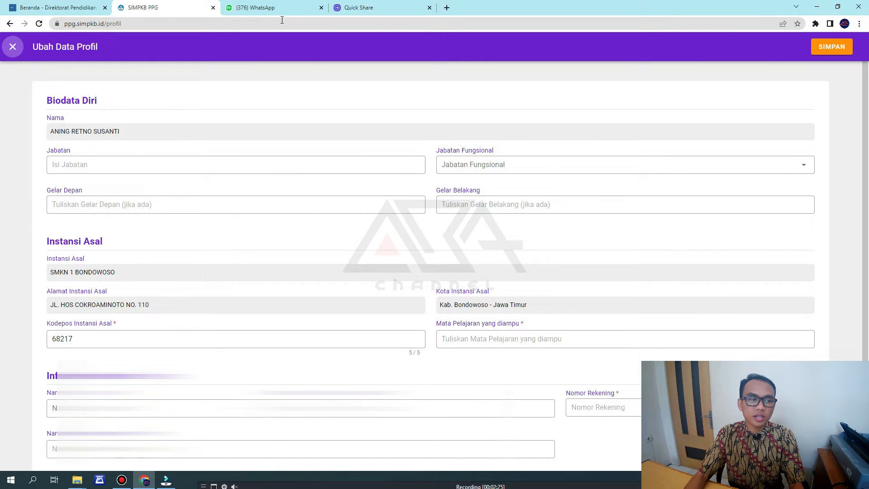
left_click(13, 46)
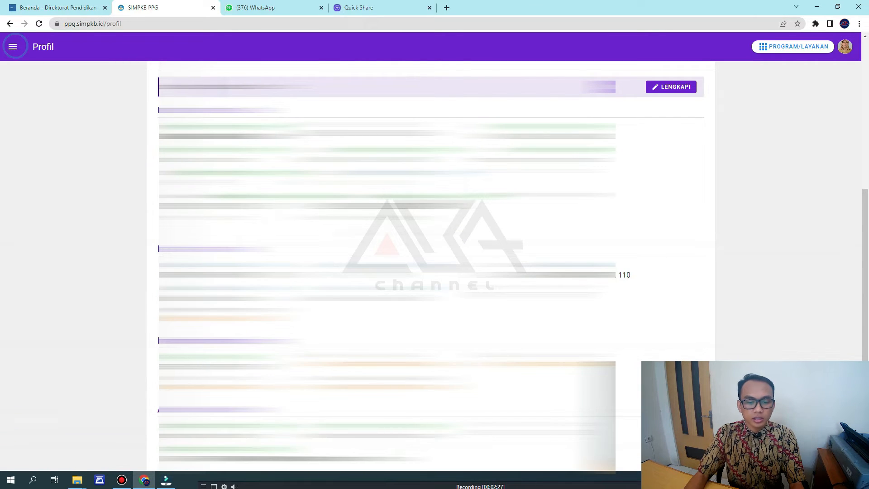
Open the Linieritas S1/D4 section's data form, check which fields it requires and close it without saving.
scroll(430, 271, "down", 5)
scroll(607, 381, "up", 1)
scroll(627, 410, "down", 1)
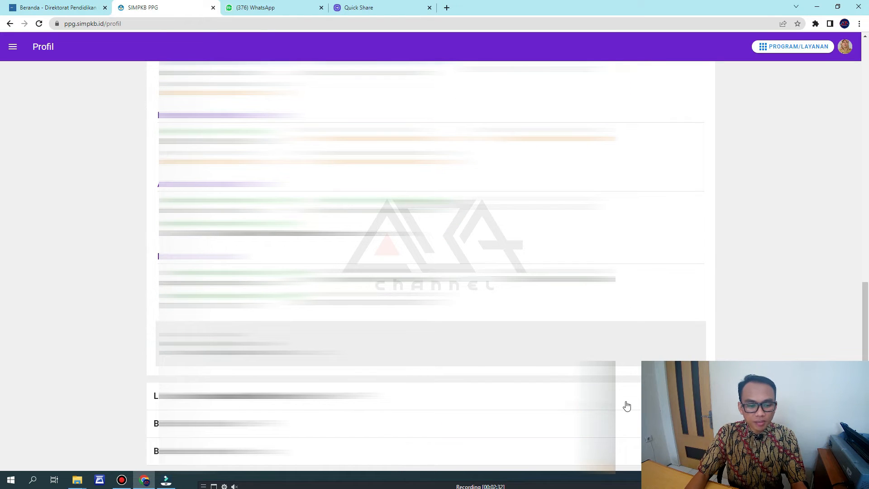
left_click(626, 406)
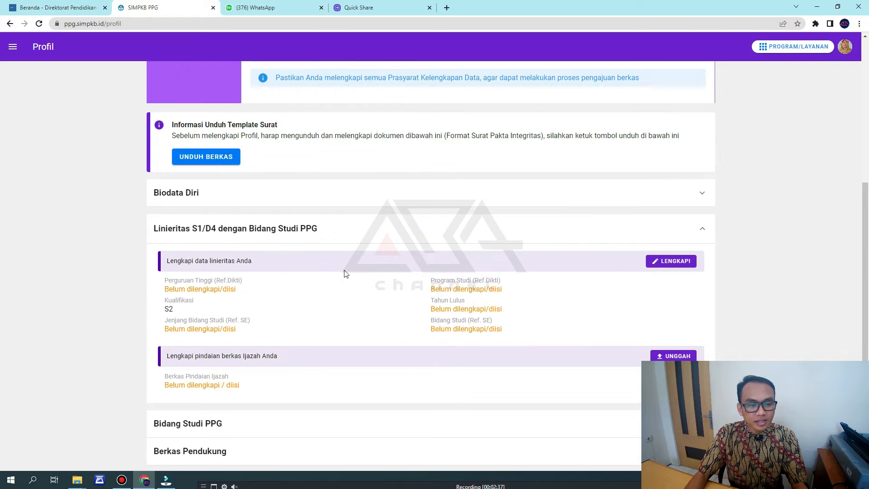
left_click(671, 261)
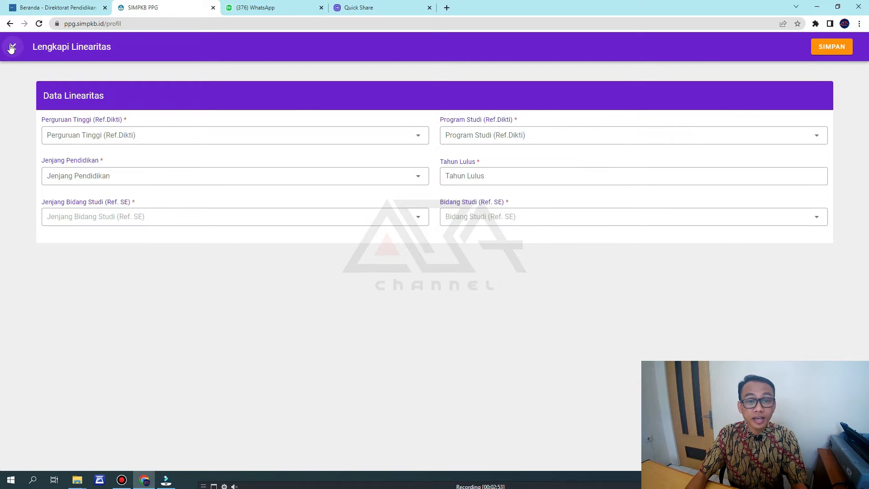
left_click(11, 47)
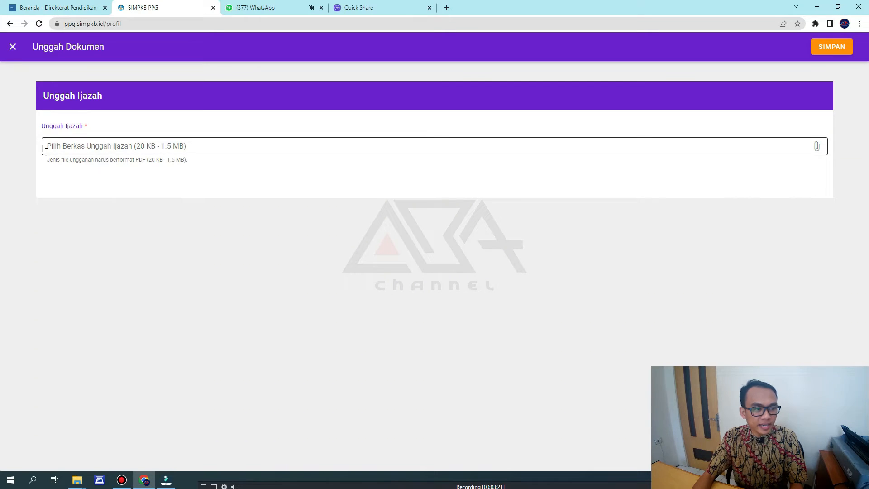
Upload the participant's S1 UNMUH diploma PDF as the Ijazah scan, save it and dismiss the notification.
left_click(48, 146)
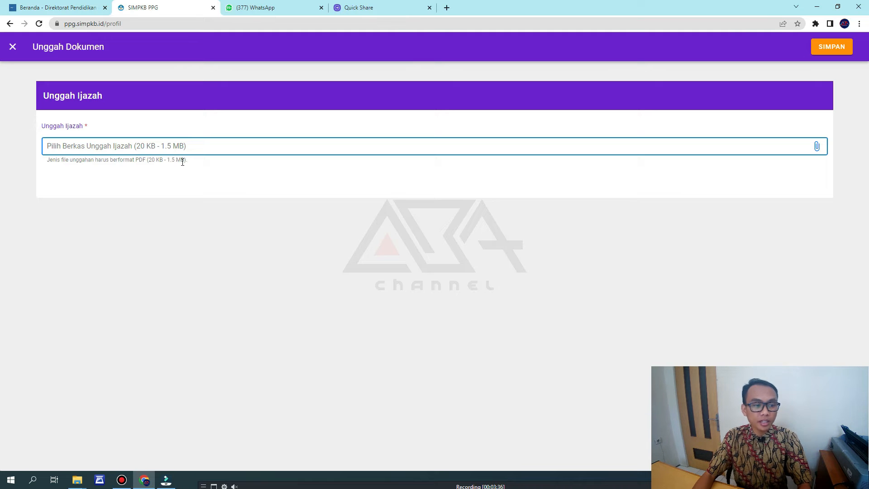
left_click_drag(145, 160, 48, 170)
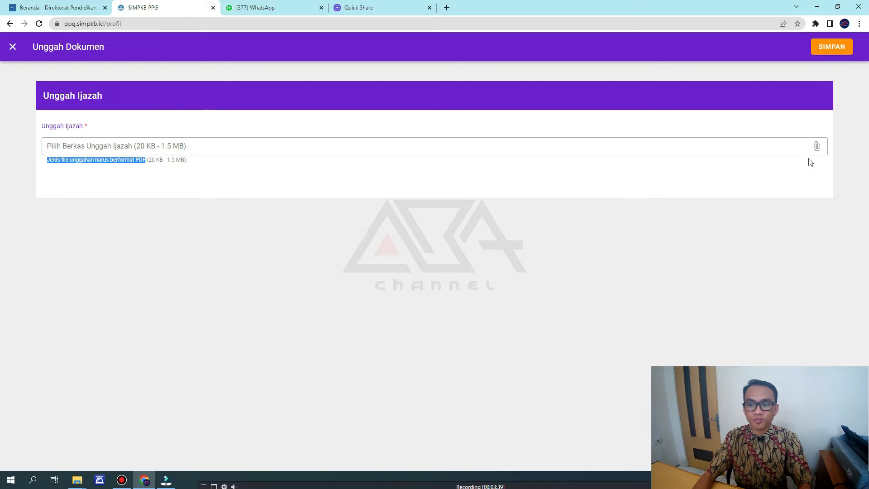
left_click(816, 146)
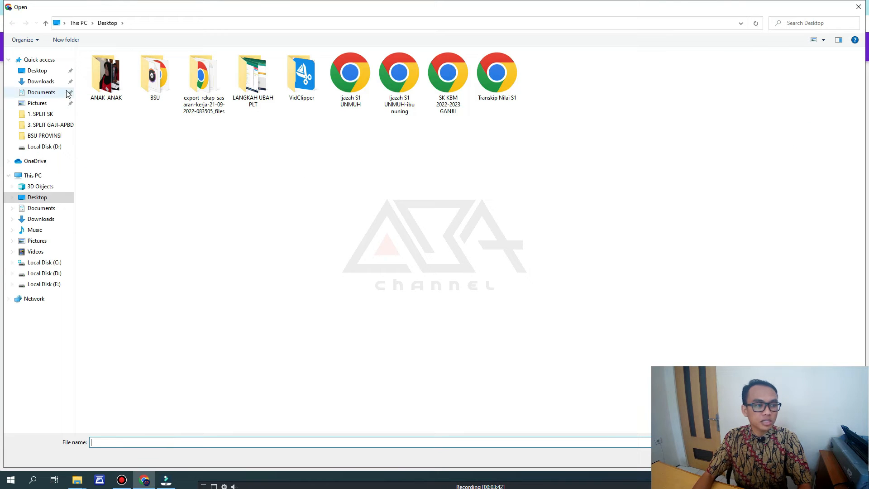
double_click(408, 87)
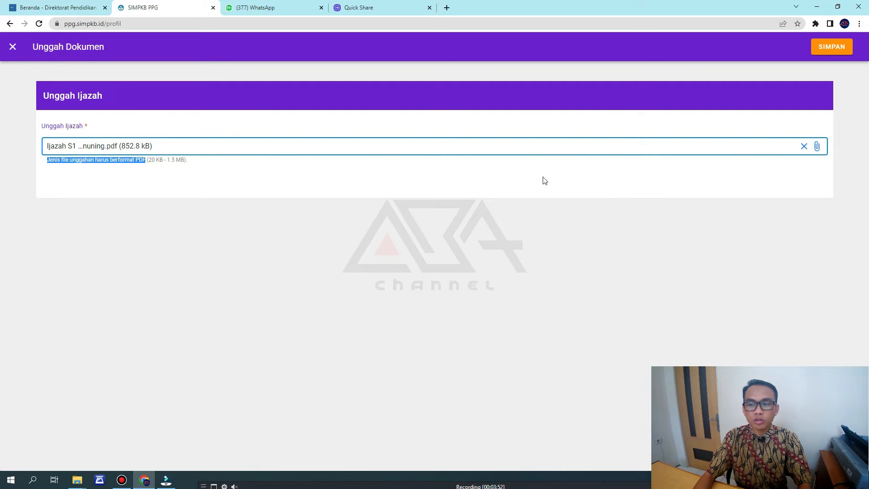
left_click(832, 51)
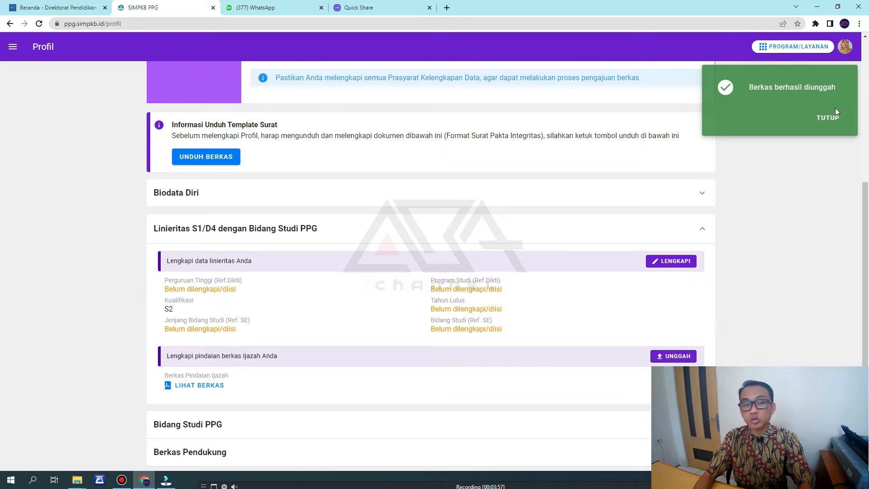
left_click(828, 118)
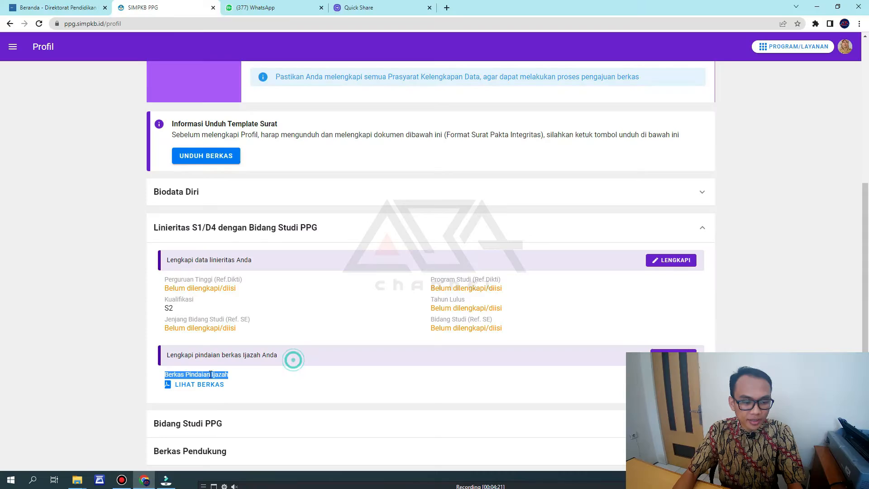
View the uploaded Ijazah scan and close the document to return to the profile.
left_click(292, 359)
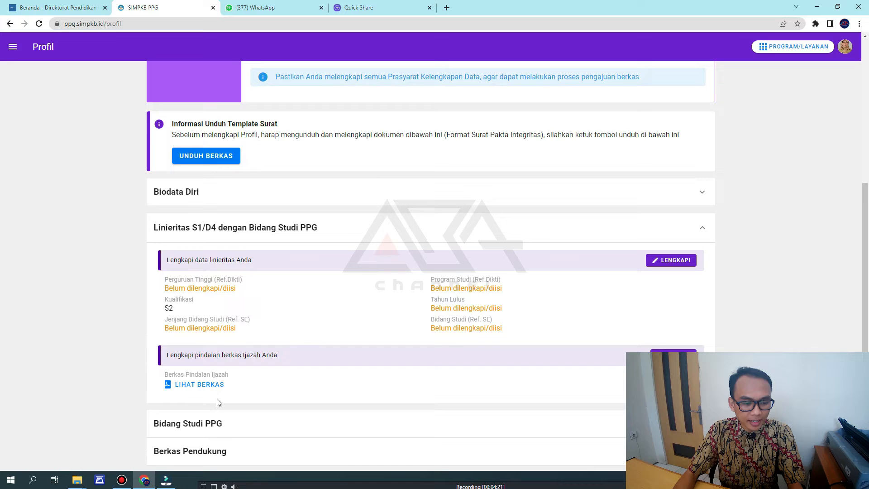
left_click(190, 384)
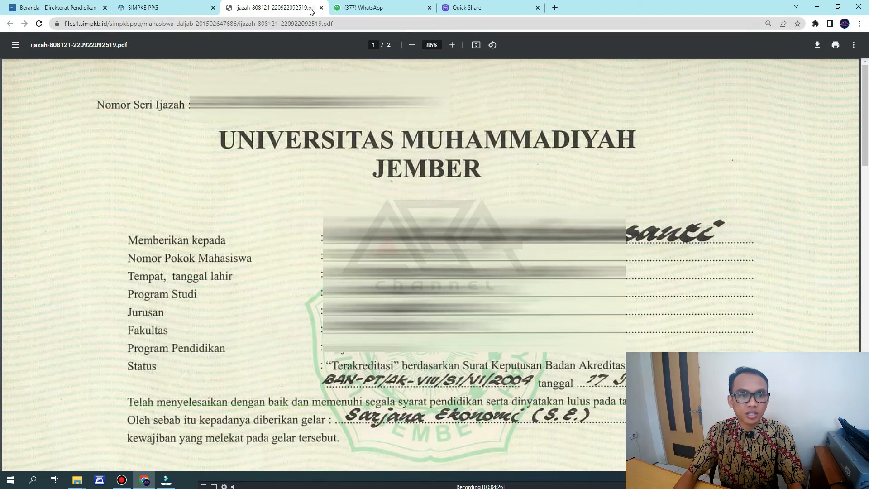
left_click(322, 8)
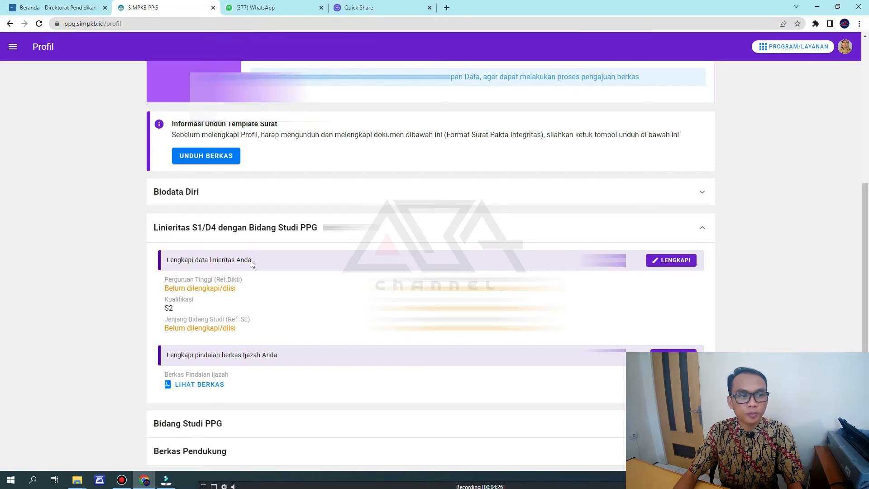
Try to open the Bidang Studi PPG data for completion and dismiss the warning.
left_click(235, 428)
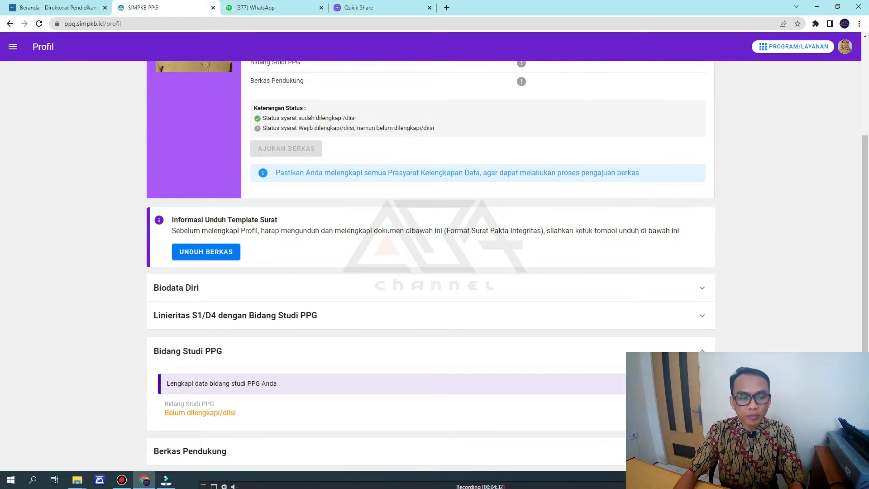
left_click(681, 383)
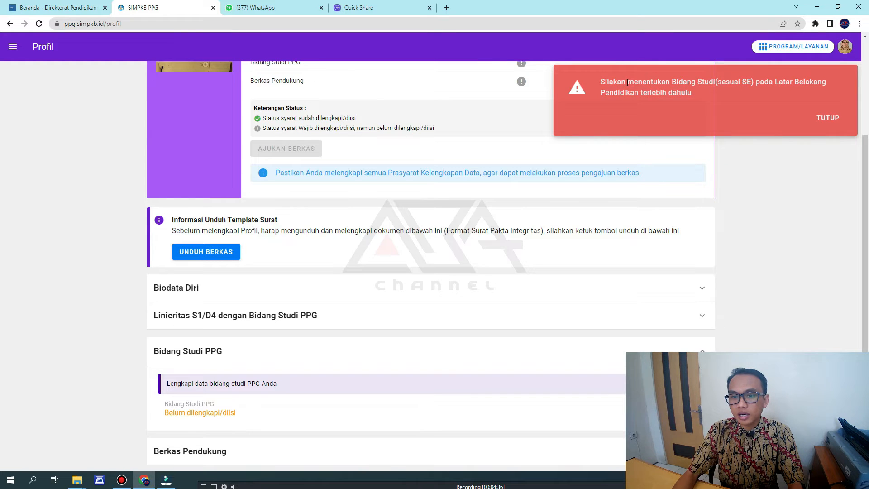
left_click(829, 118)
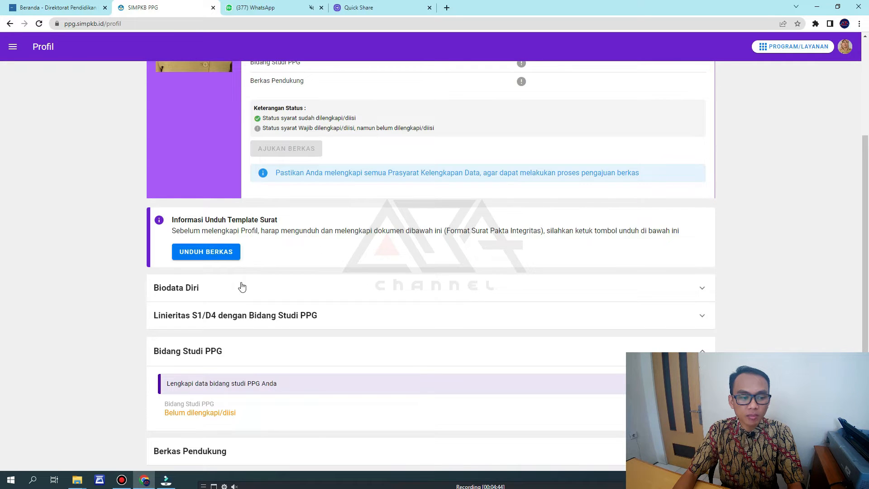
Reopen the Linieritas S1/D4 section, check its data fields including Bidang Studi (Ref. SE), and leave the section.
left_click(262, 315)
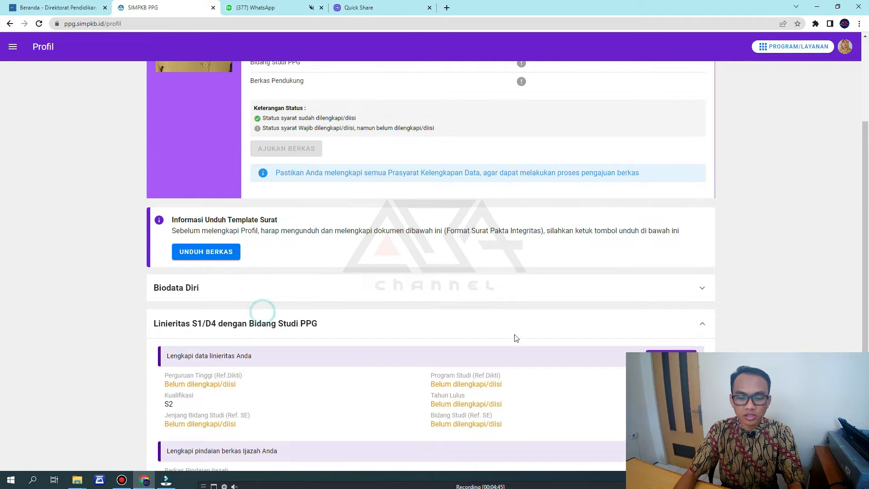
scroll(233, 302, "down", 2)
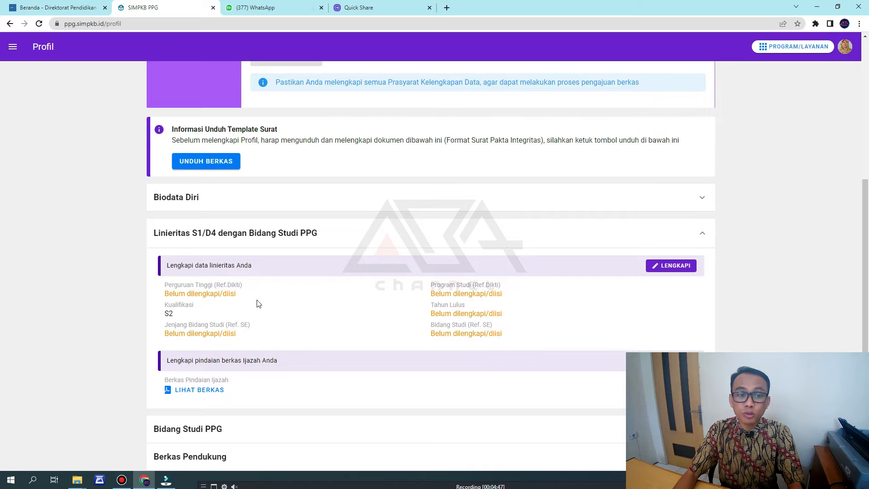
scroll(501, 315, "down", 1)
scroll(501, 315, "up", 1)
scroll(501, 315, "down", 1)
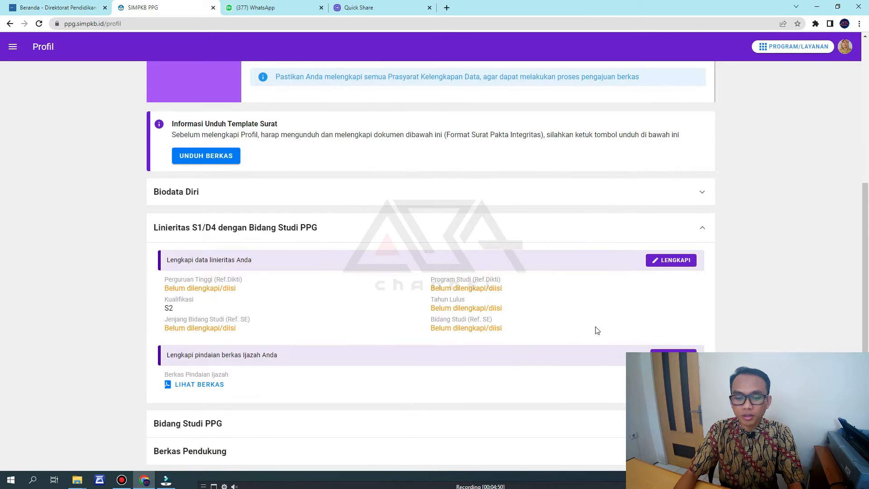
left_click(595, 424)
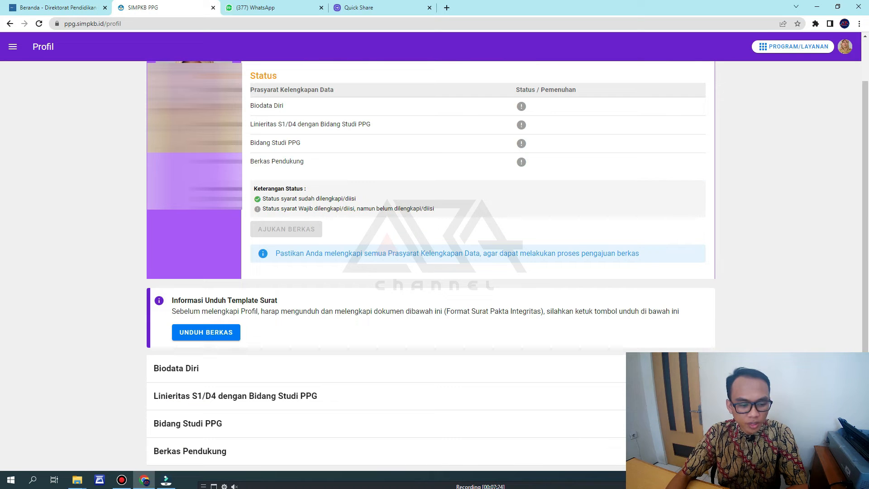
Expand Berkas Pendukung and read the scan requirements for the first appointment SK and the latest appointment or promotion SK.
left_click(661, 451)
scroll(661, 451, "down", 6)
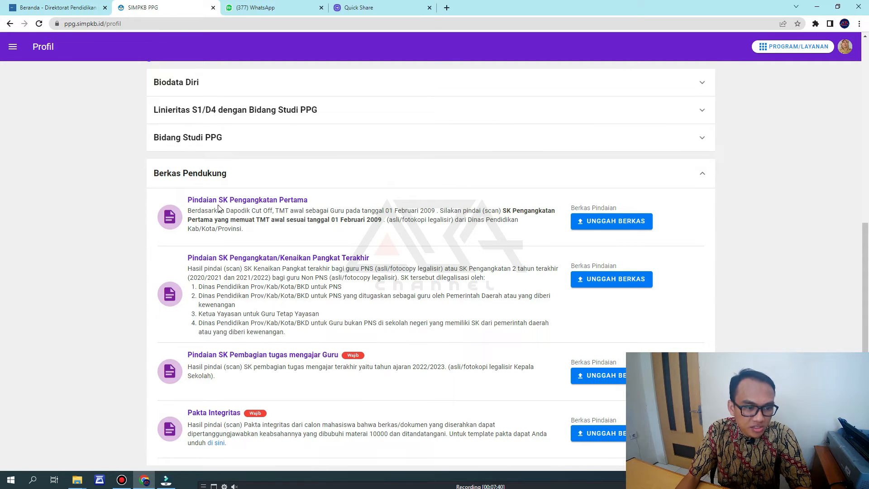
left_click_drag(211, 211, 272, 211)
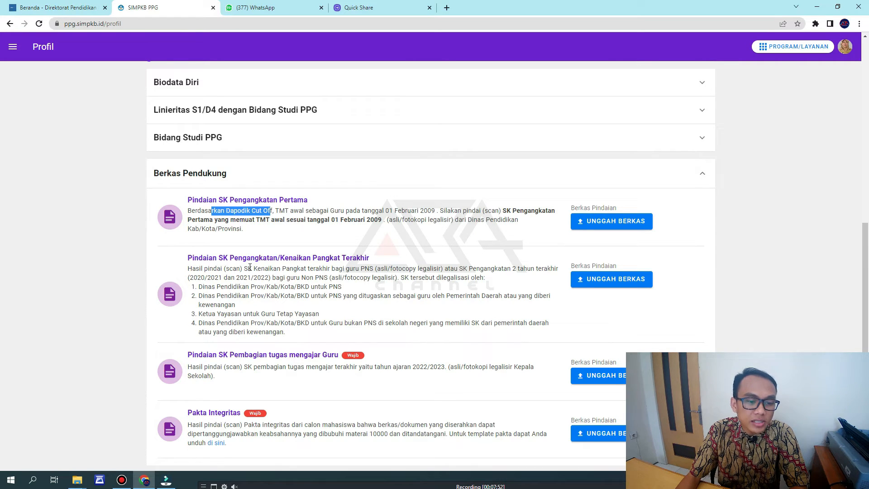
left_click_drag(193, 269, 397, 277)
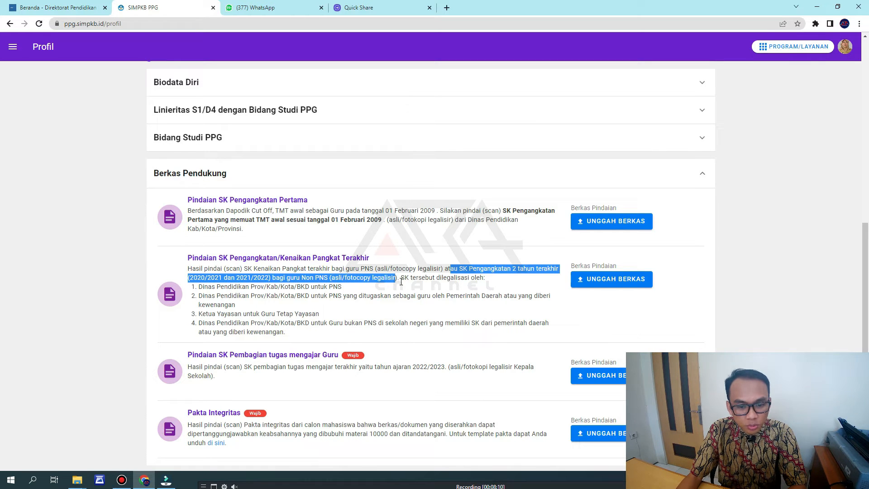
left_click(200, 286)
left_click_drag(200, 286, 315, 288)
left_click_drag(198, 297, 471, 304)
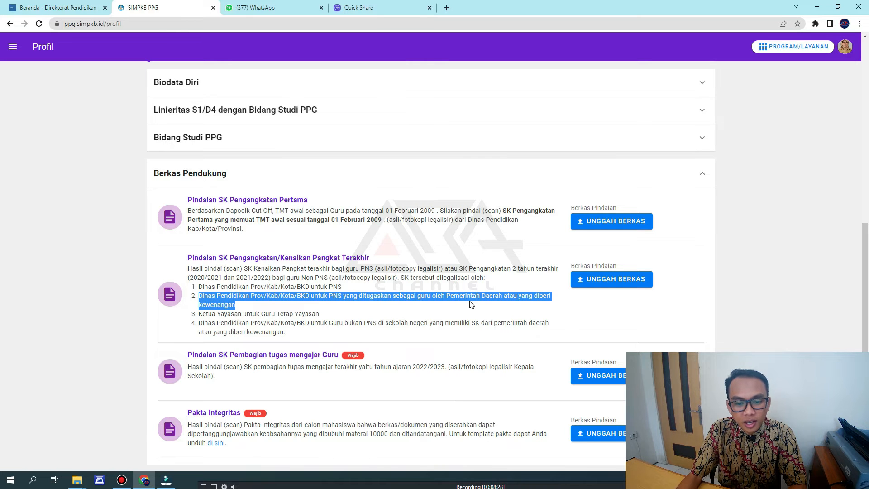
left_click_drag(202, 314, 319, 313)
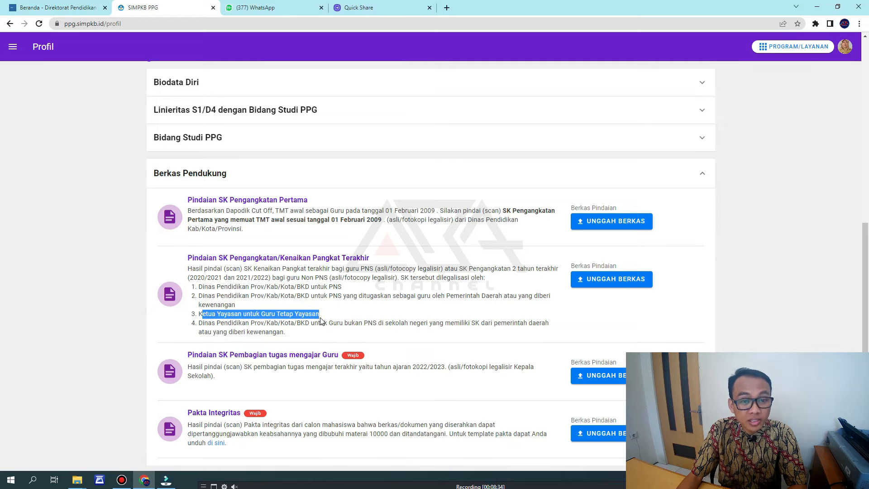
left_click_drag(199, 322, 328, 336)
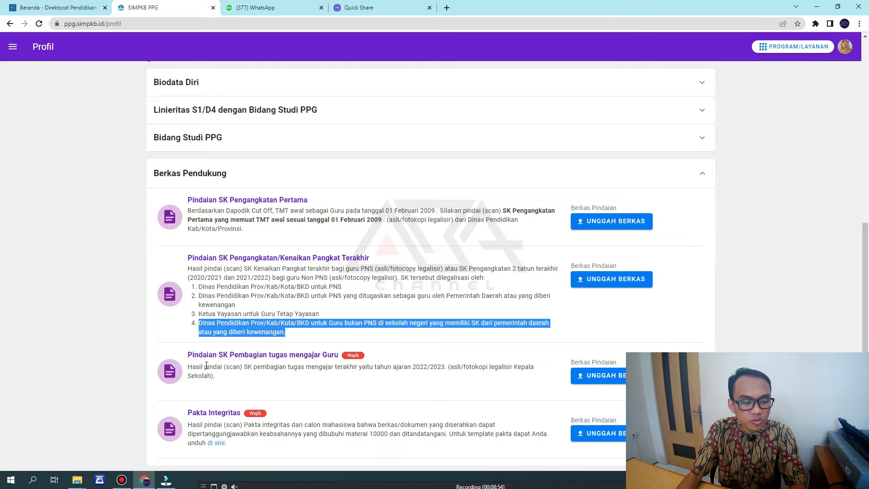
Read the requirements for the teaching assignment SK scan and the Pakta Integritas under Berkas Pendukung.
left_click_drag(191, 366, 369, 390)
left_click_drag(370, 357, 332, 357)
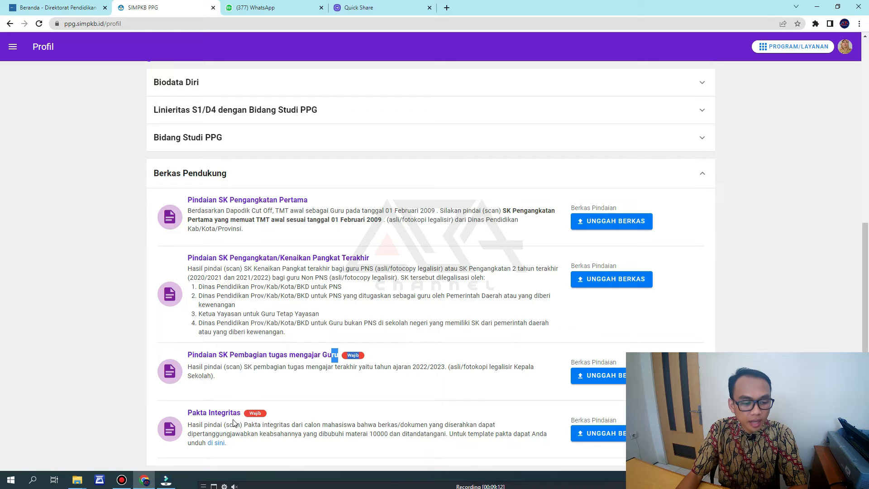
left_click_drag(189, 425, 331, 425)
left_click(295, 443)
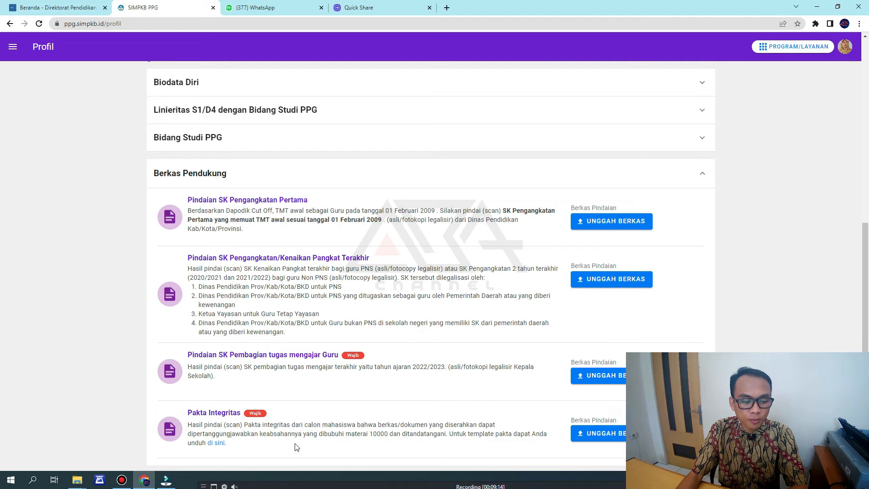
Download the Pakta Integritas template, look it over in Word and return to the profile page in Chrome.
left_click(217, 443)
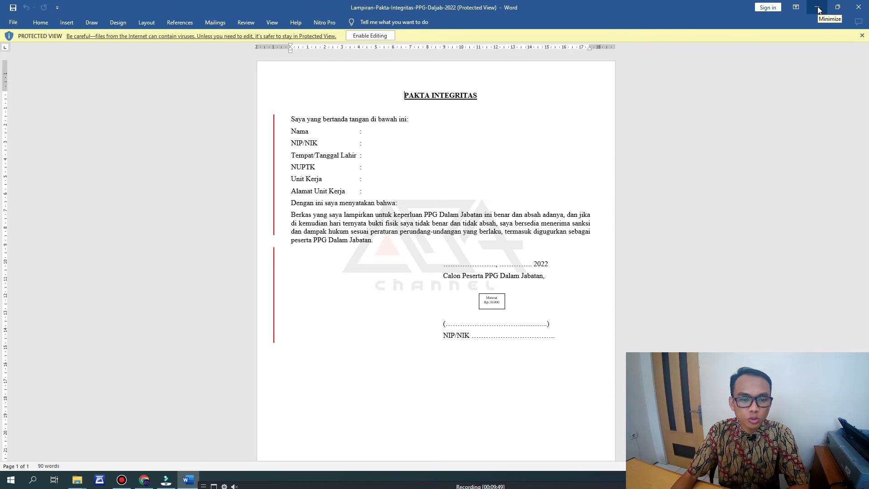
left_click(492, 263)
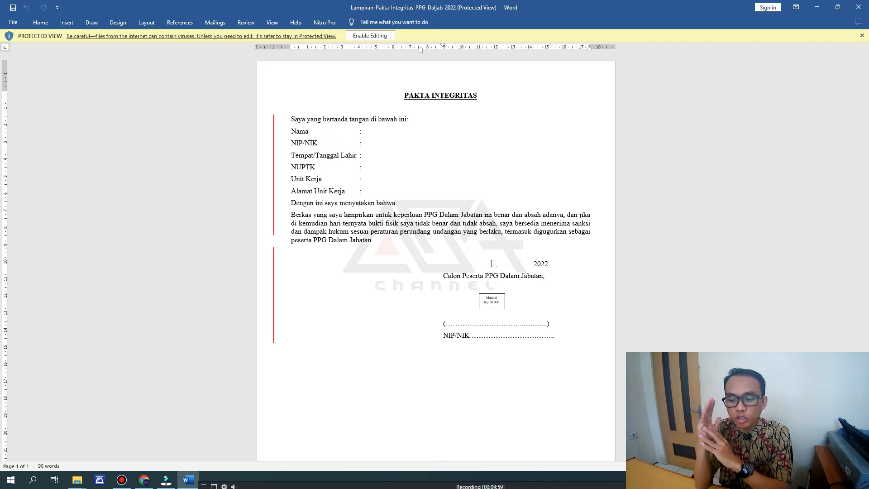
left_click(817, 7)
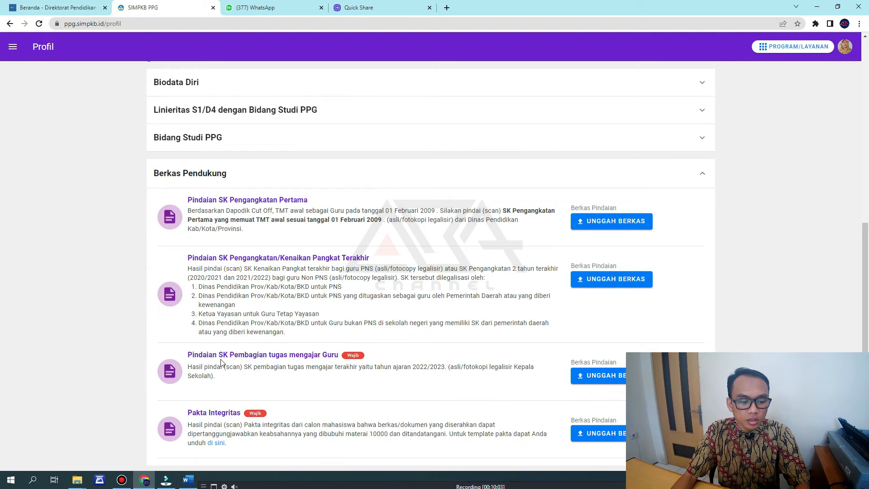
Open the upload form for the SK Pembagian tugas mengajar Guru scan and read its file format and size limits.
left_click(590, 385)
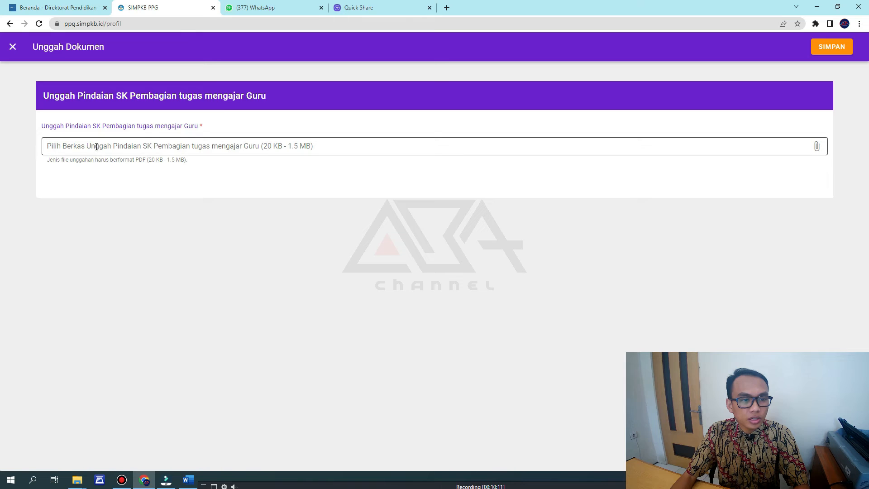
left_click_drag(51, 95, 301, 114)
left_click(296, 111)
left_click_drag(45, 161, 130, 161)
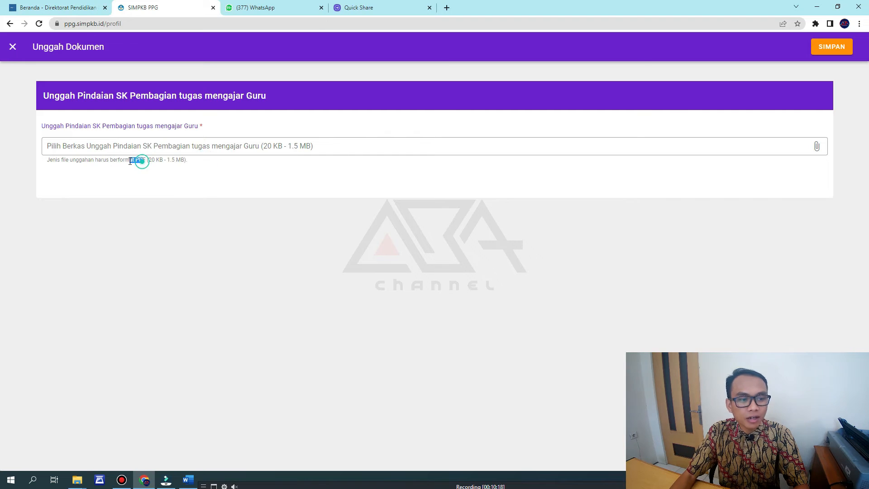
Try to attach the original SK KBM 2022-2023 GANJIL PDF from the Desktop and check whether its size is accepted.
left_click(817, 146)
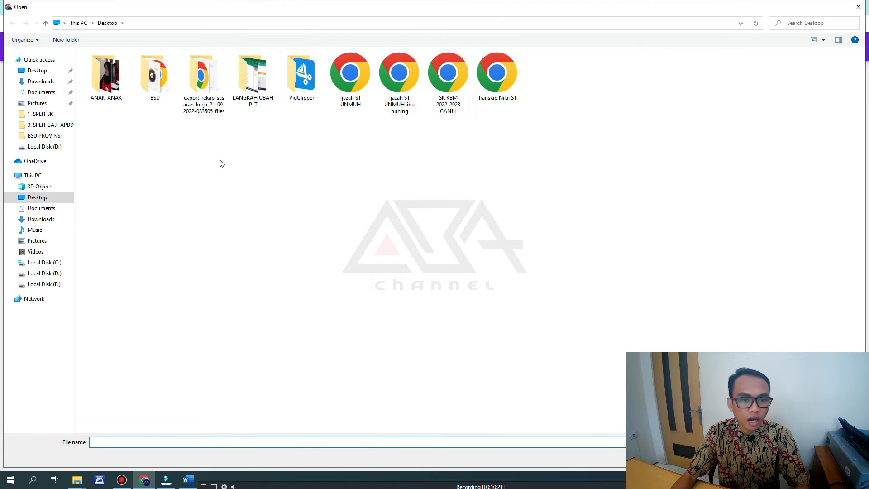
left_click(449, 83)
double_click(449, 82)
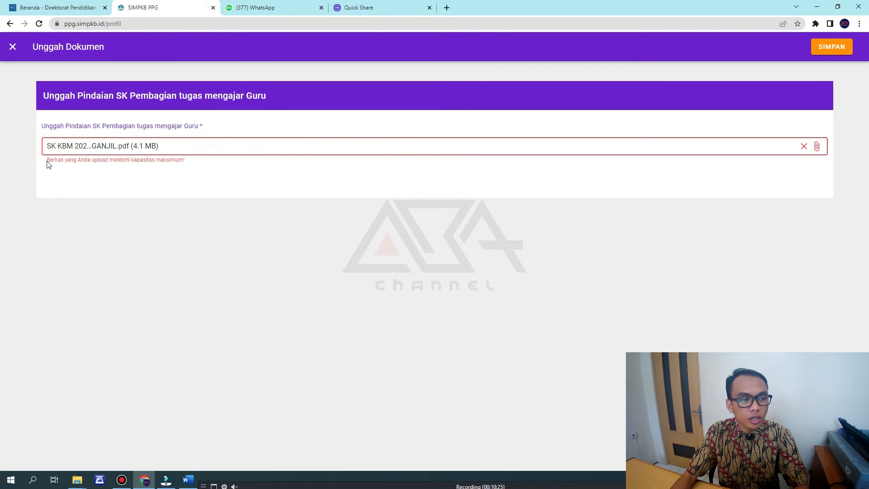
left_click_drag(46, 160, 187, 161)
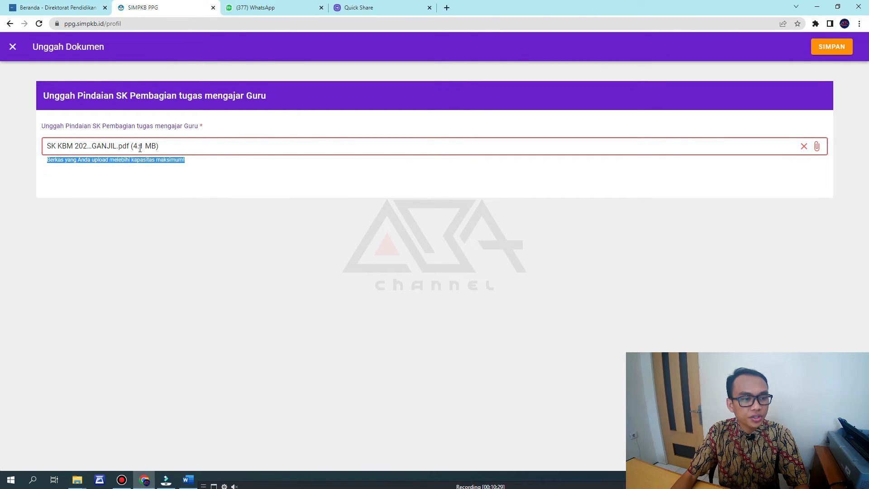
left_click(180, 168)
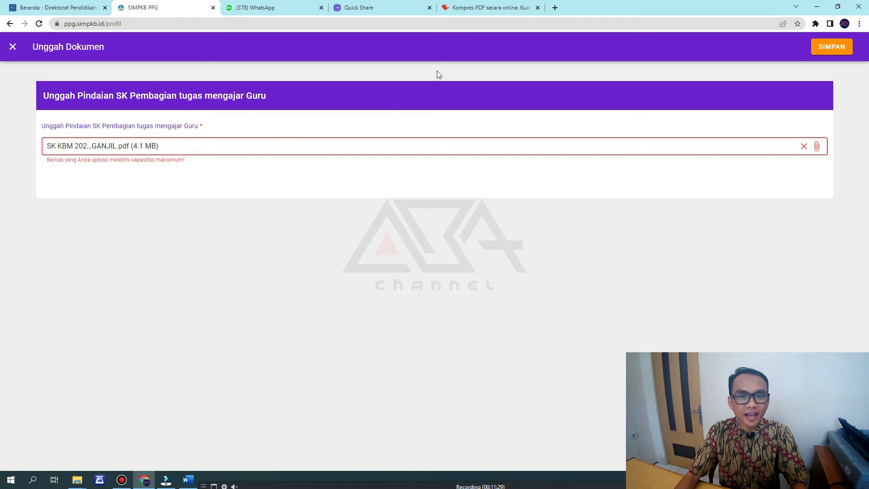
Switch to iLovePDF, try compressing SK KBM 2022-2023 GANJIL at the recommended level, check the resulting size and return to file selection.
left_click(482, 8)
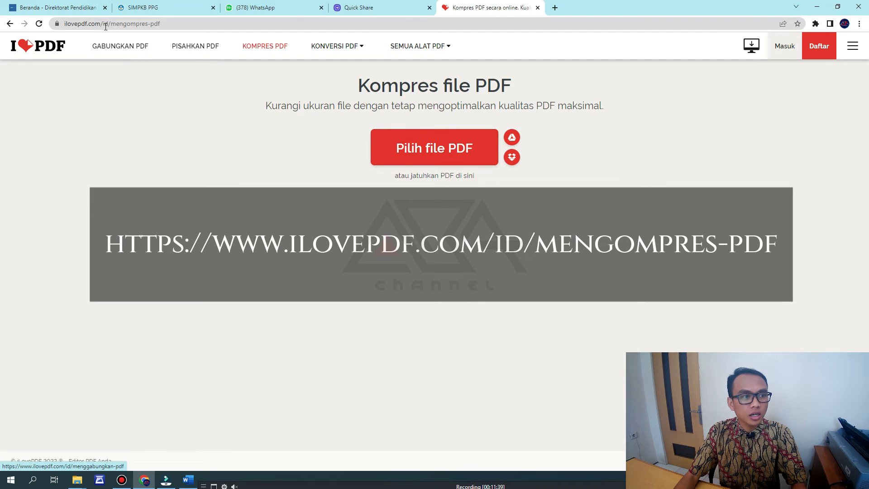
left_click(437, 148)
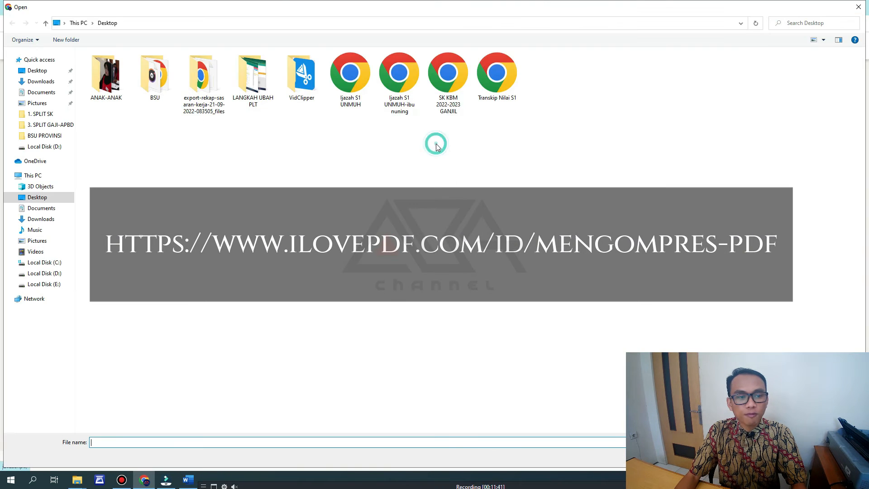
double_click(454, 77)
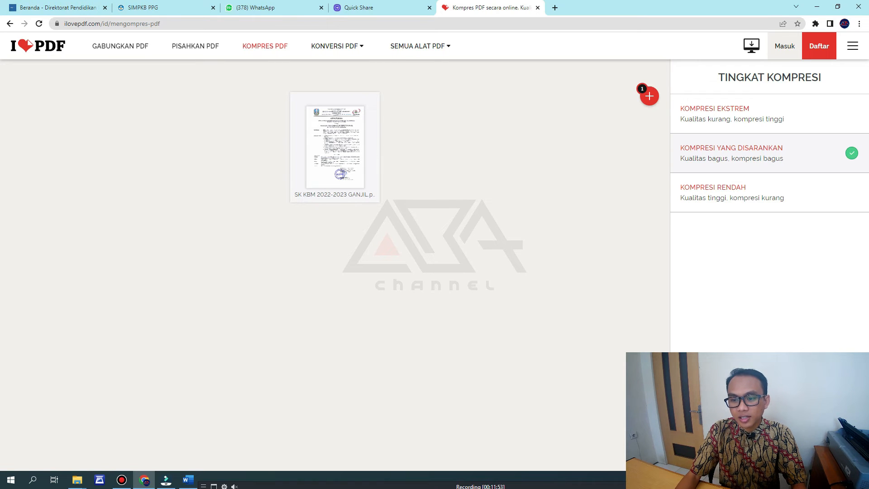
left_click(769, 447)
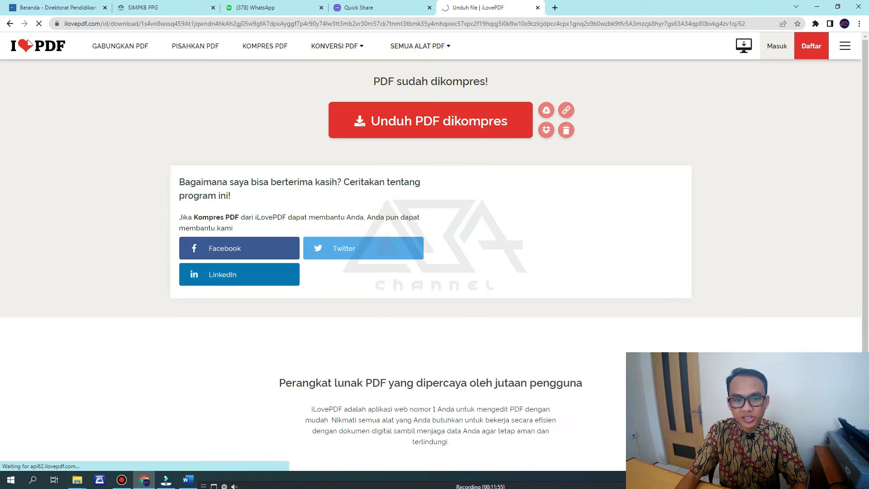
left_click_drag(467, 208, 436, 204)
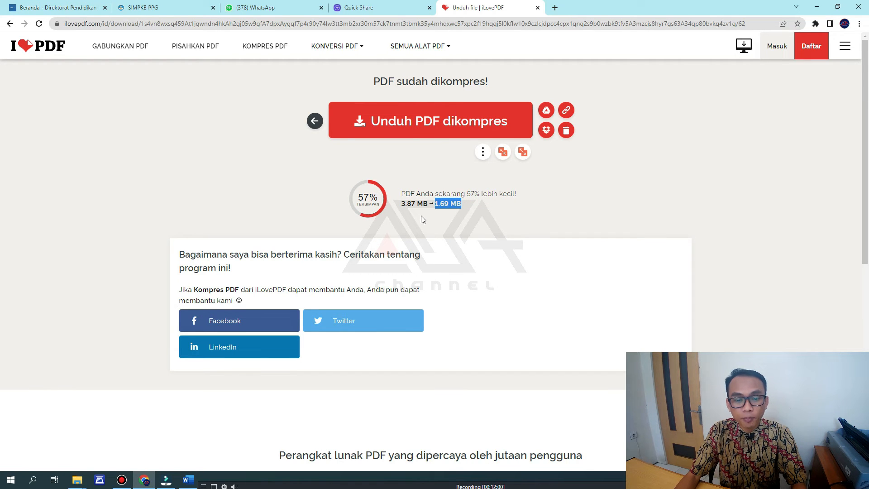
left_click(315, 121)
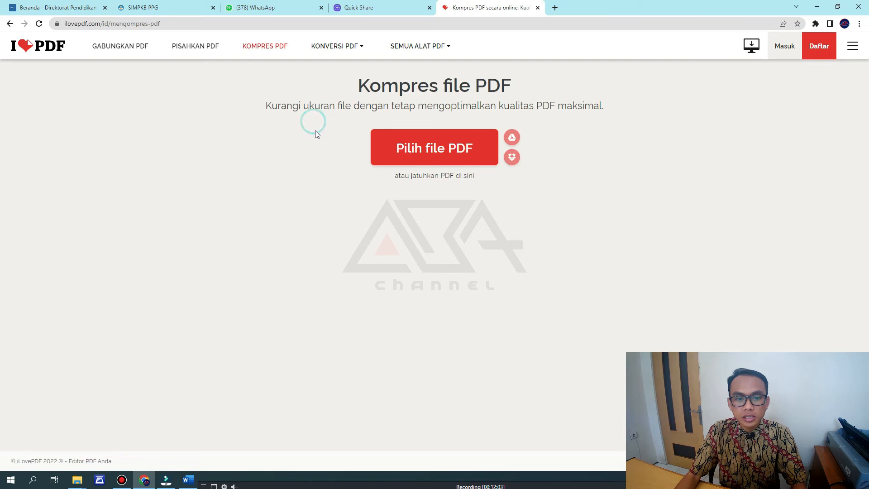
Compress SK KBM 2022-2023 GANJIL with the Kompresi Ekstrem level and check the resulting file size.
left_click(394, 145)
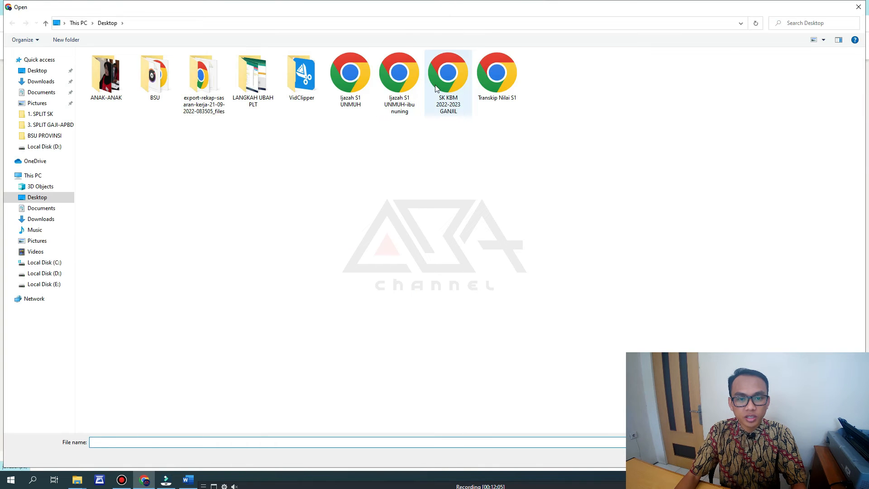
double_click(436, 88)
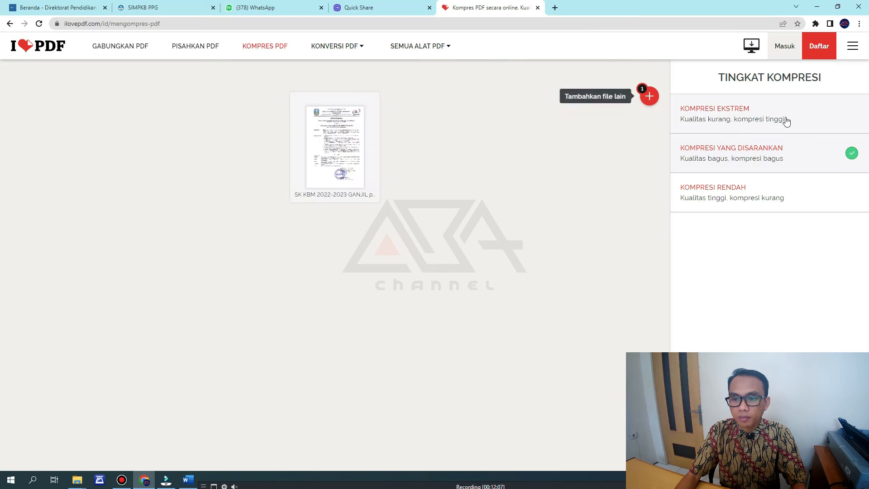
left_click(785, 118)
left_click(771, 446)
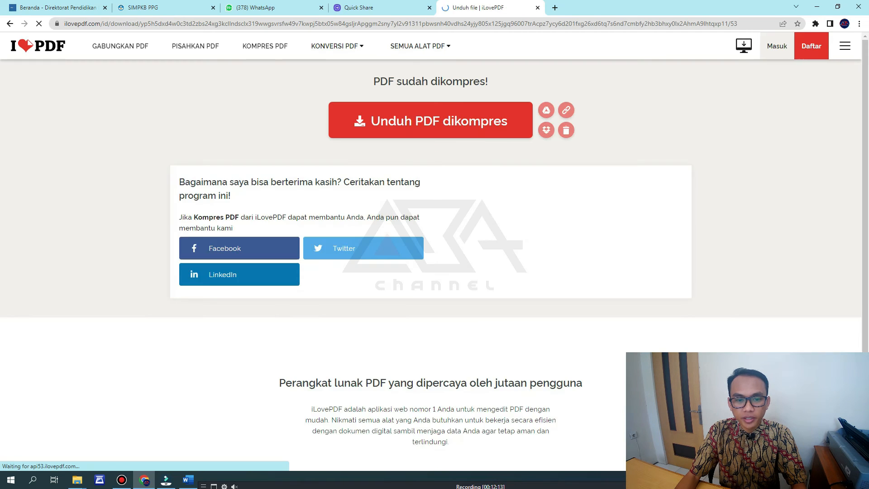
left_click_drag(434, 204, 482, 205)
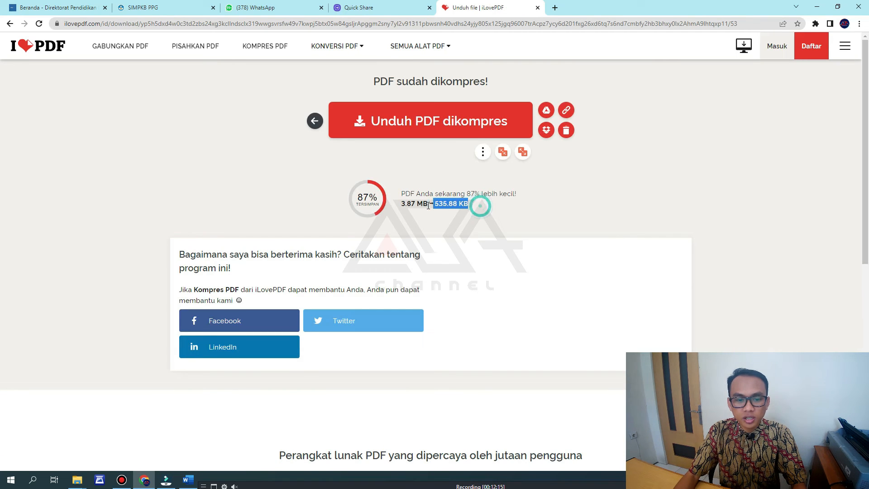
Save the compressed PDF to the Desktop as SK KBM 2022-2023 GANJIL_compressed and open it for checking.
left_click(443, 128)
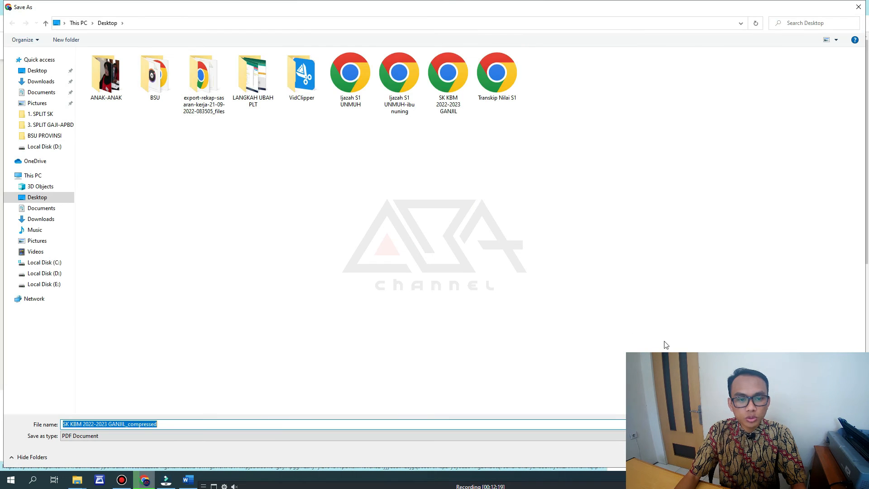
key("Return")
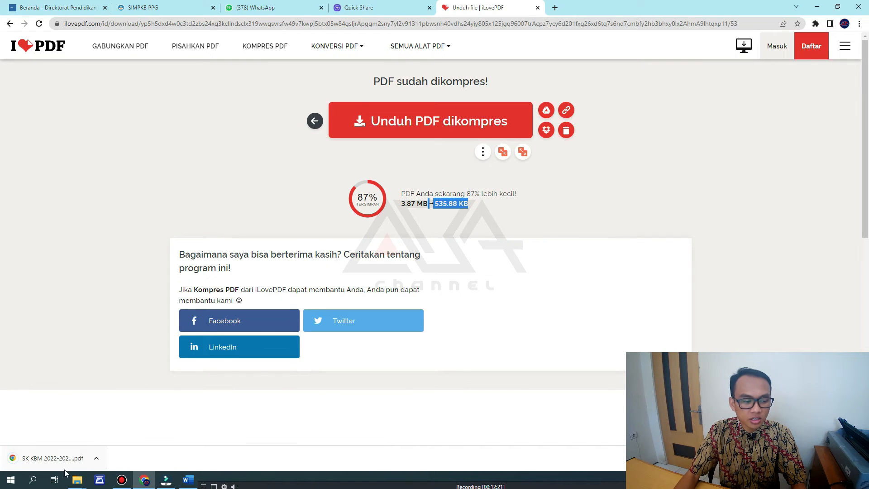
left_click(55, 459)
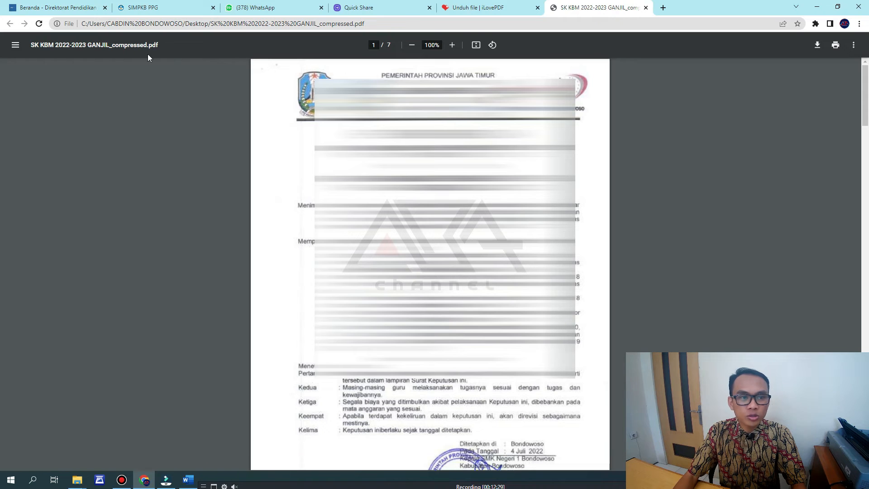
Back in SIMPKB PPG, replace the attached teaching assignment scan with SK KBM 2022-2023 GANJIL_compressed and save the upload.
left_click(146, 6)
left_click(803, 146)
left_click(814, 146)
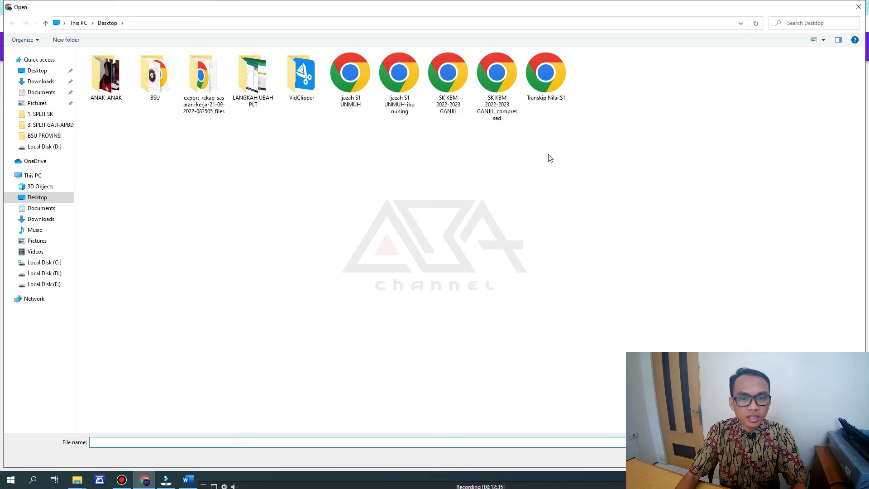
double_click(505, 82)
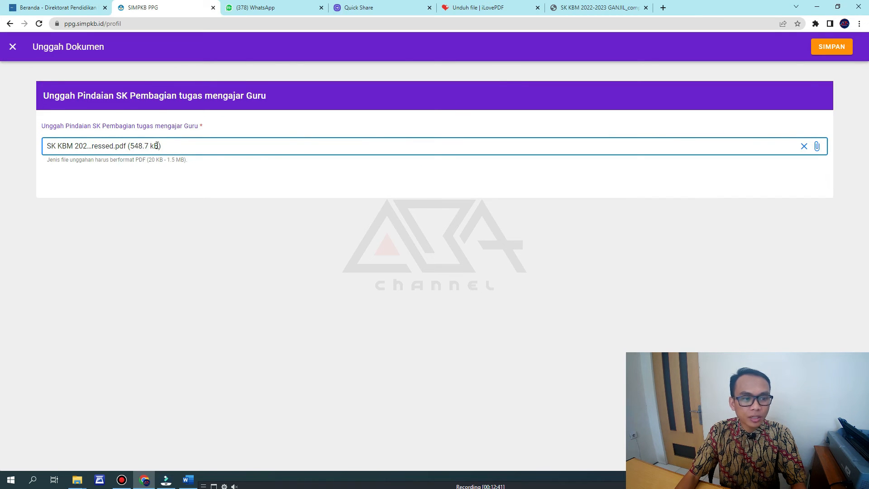
left_click(832, 46)
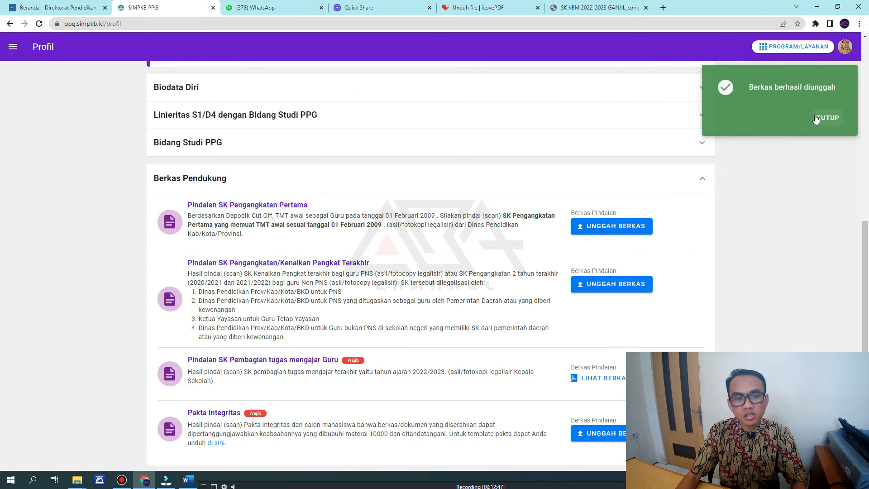
left_click(816, 119)
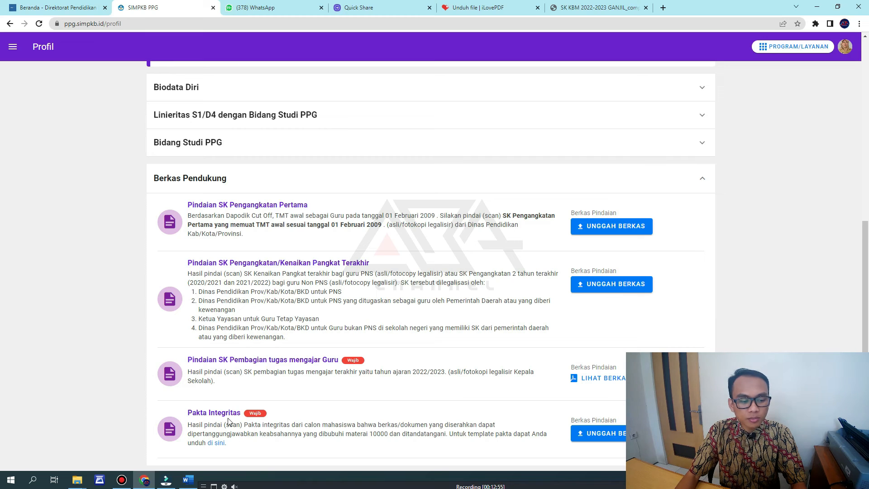
Check the Pakta Integritas file requirements, attach PAKTA INTEGRITAS (2) from the Desktop and save the upload.
left_click(572, 438)
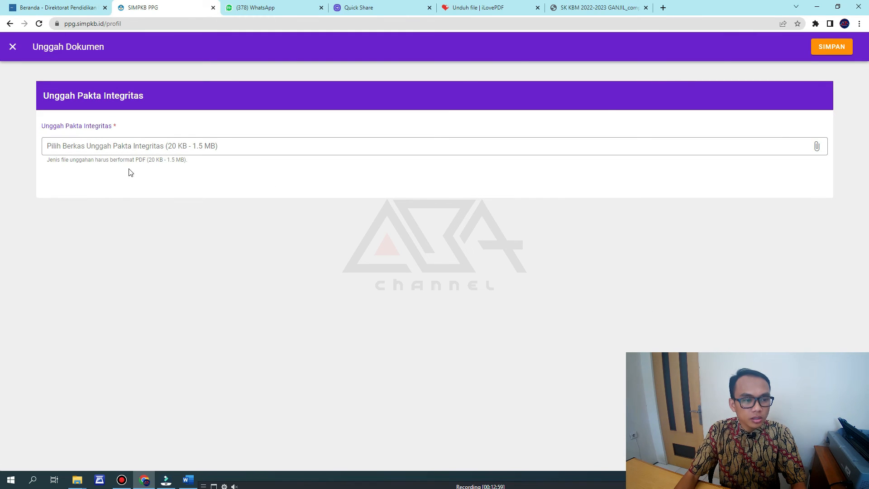
left_click_drag(32, 163, 191, 163)
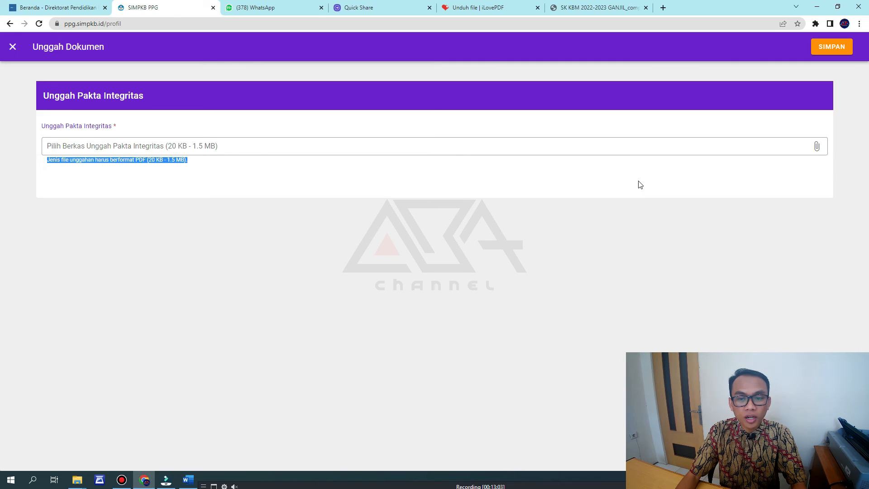
left_click(816, 146)
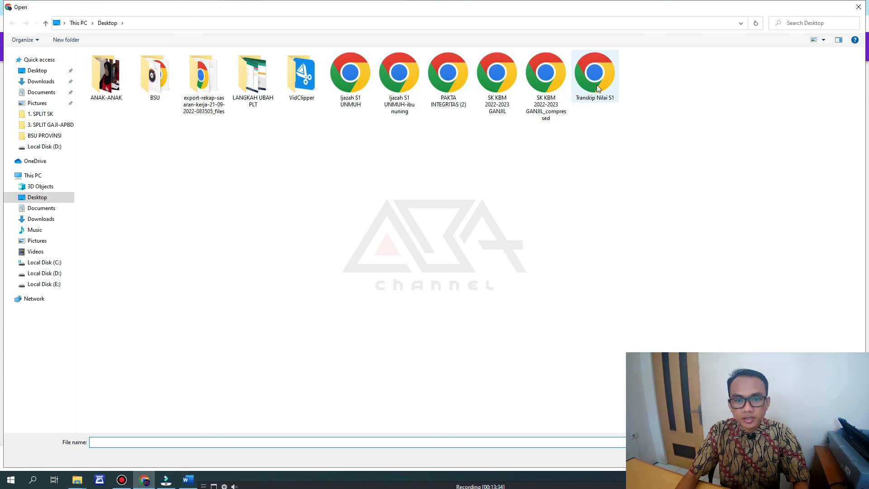
double_click(458, 88)
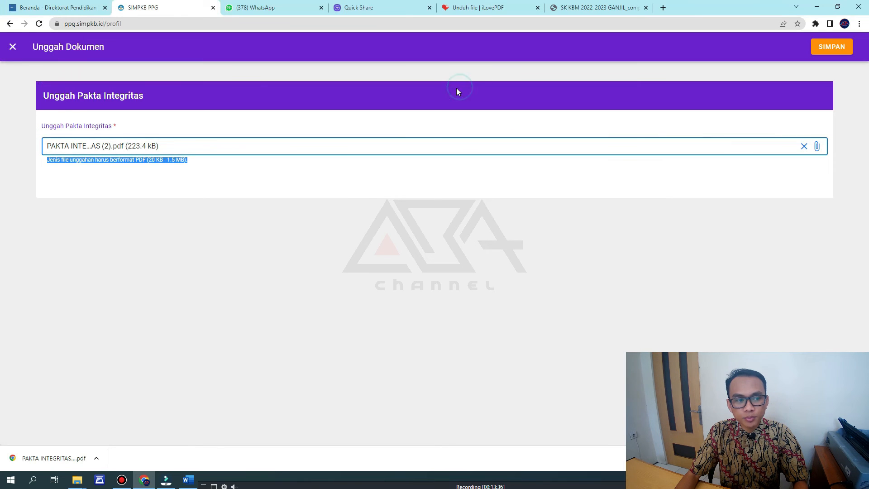
left_click(286, 199)
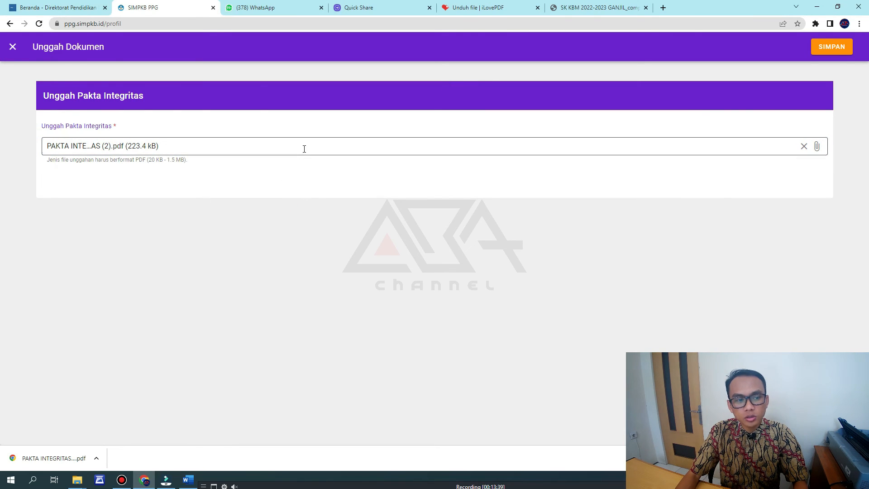
left_click(844, 50)
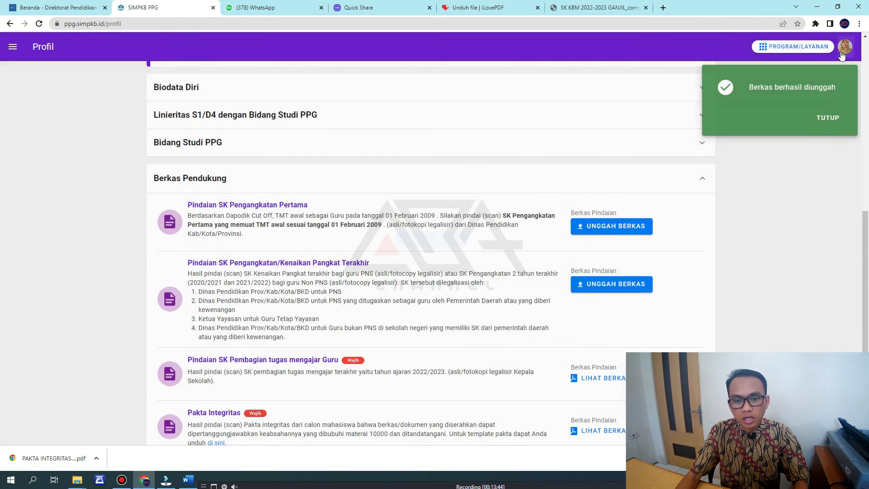
left_click(827, 117)
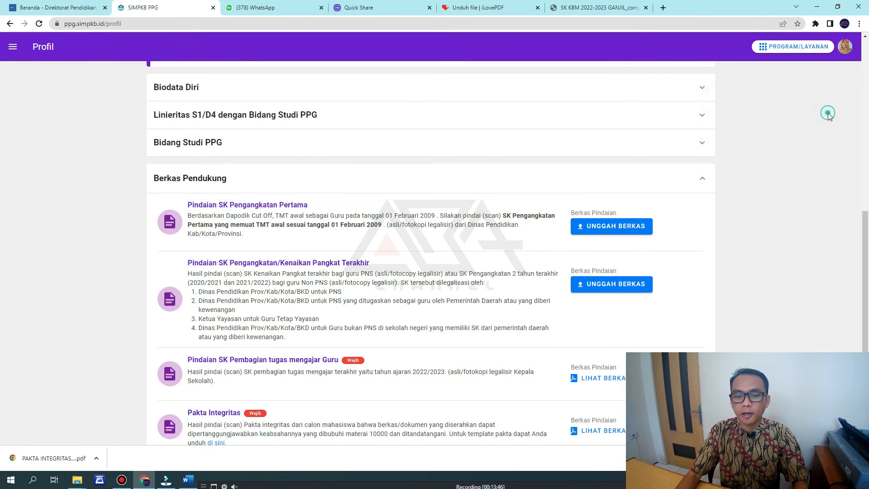
Review the Berkas Pendukung entries and the data completeness statuses on the profile page.
scroll(681, 267, "up", 3)
scroll(677, 281, "down", 3)
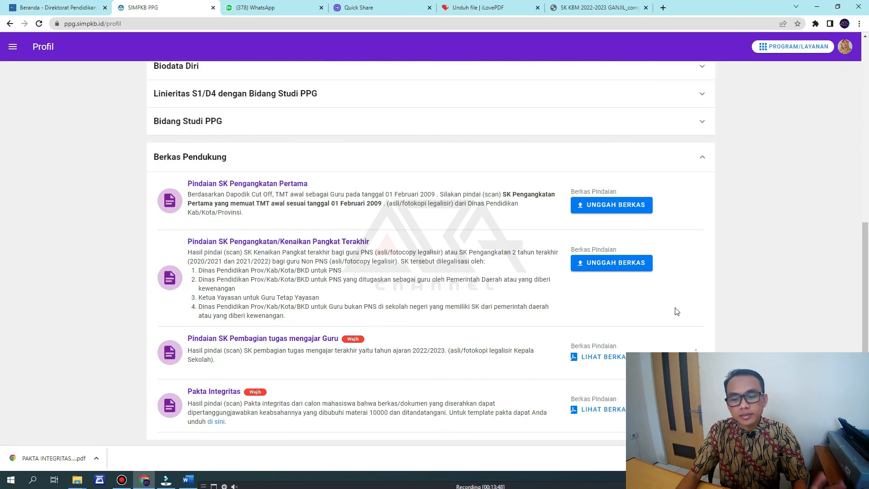
scroll(676, 311, "up", 7)
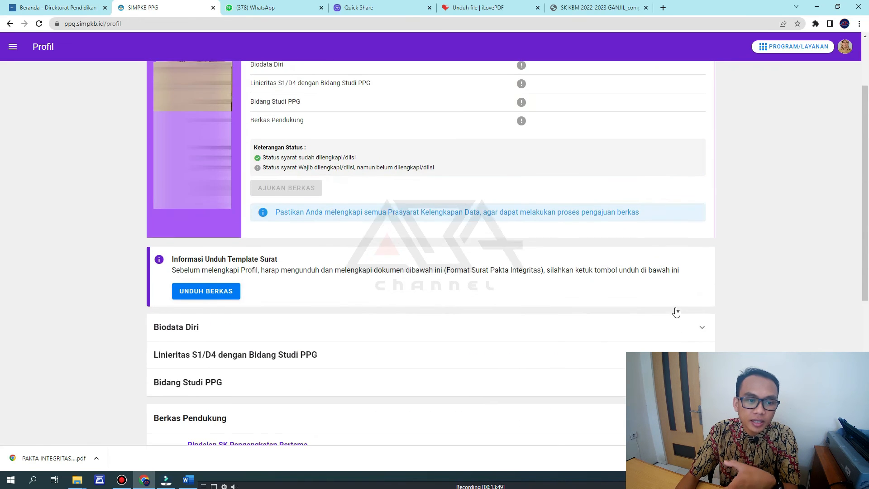